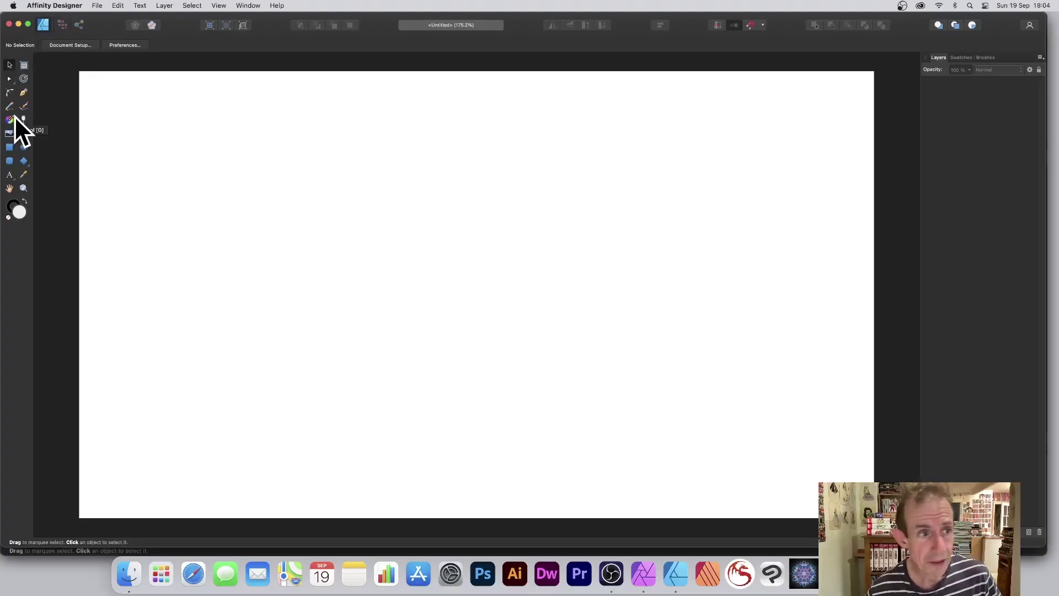
Step: Paint one long curved black stroke across the page, then select it as an object
{"action": "left_click", "coordinate": [25, 106]}
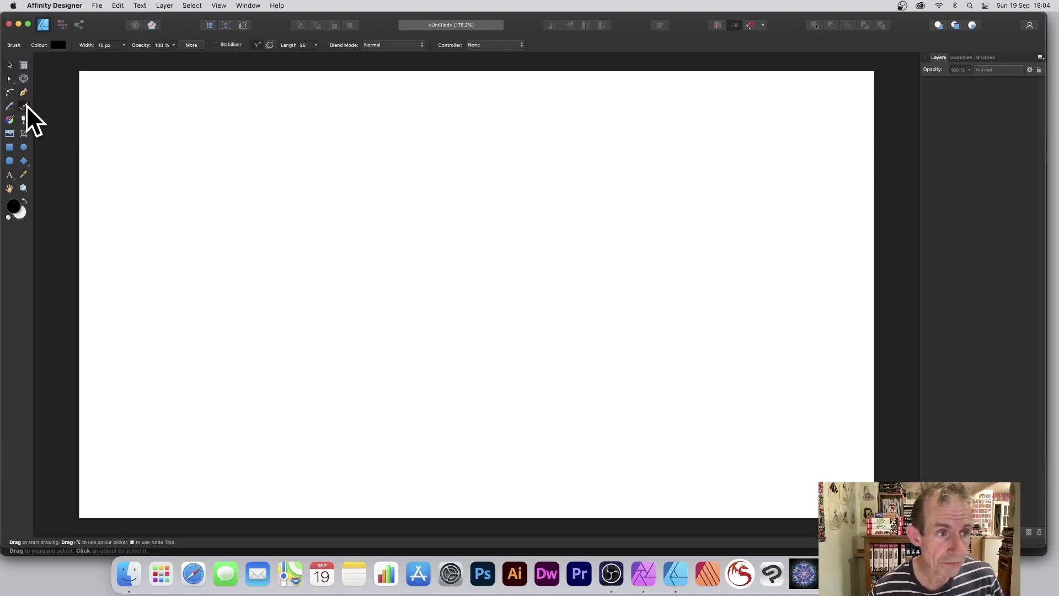
{"action": "mouse_move", "coordinate": [129, 100]}
{"action": "left_mouse_down"}
{"action": "mouse_move", "coordinate": [160, 127]}
{"action": "mouse_move", "coordinate": [833, 255]}
{"action": "left_mouse_up"}
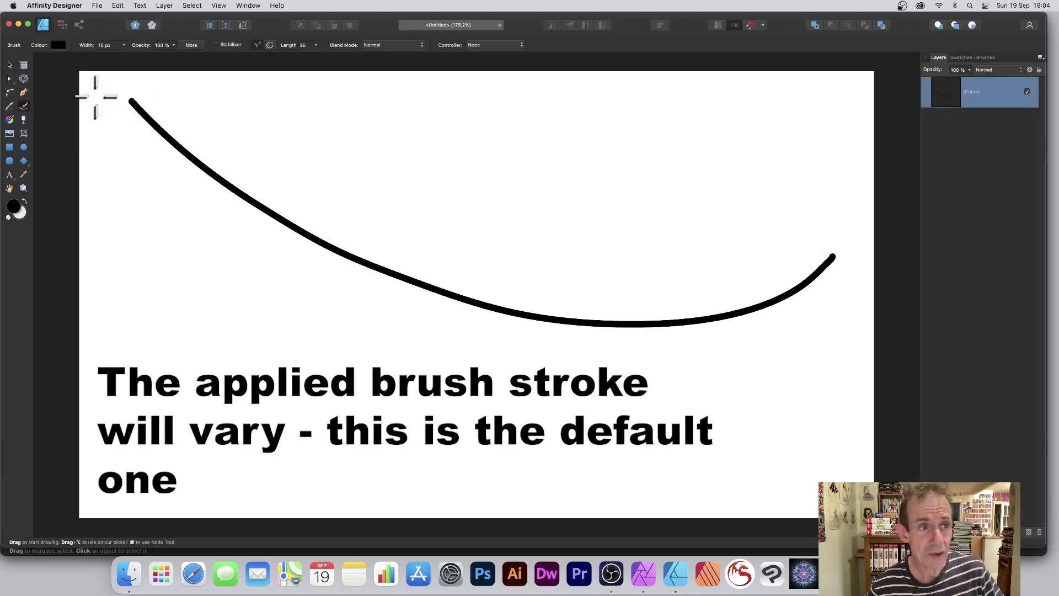
{"action": "left_click", "coordinate": [10, 65]}
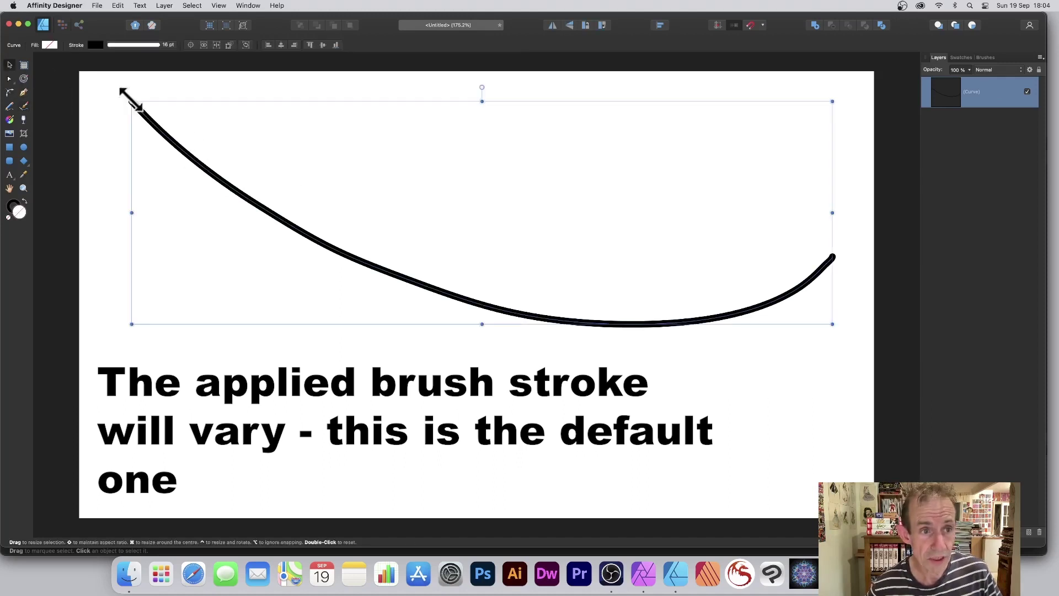
Step: Apply the Oils > Oil impasto 02 brush to the curve for a thick 200 pt textured stroke
{"action": "left_click", "coordinate": [986, 57]}
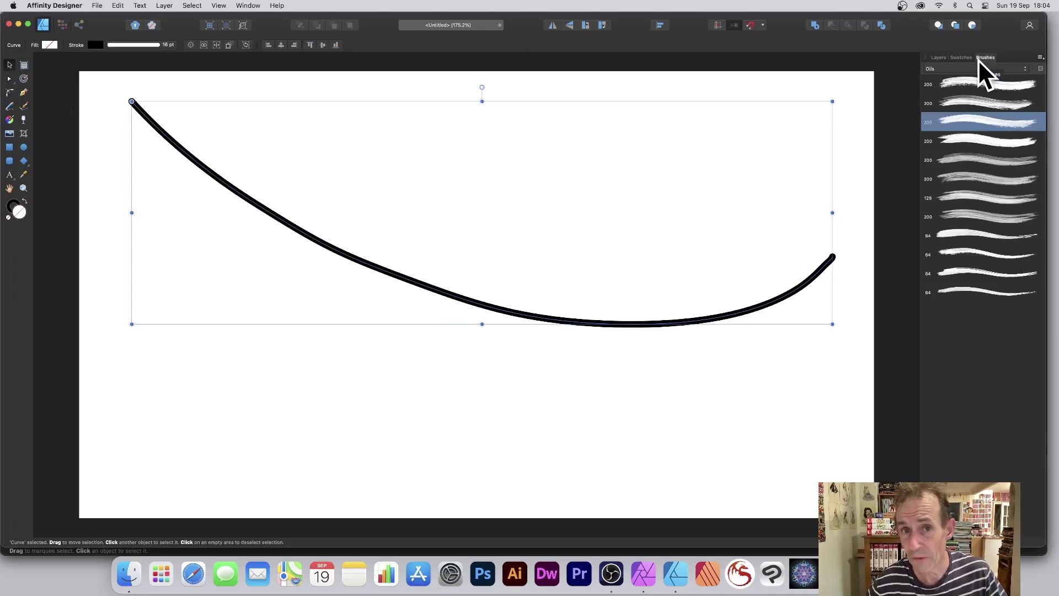
{"action": "left_click", "coordinate": [972, 160]}
{"action": "left_click", "coordinate": [978, 174]}
{"action": "left_click", "coordinate": [978, 115]}
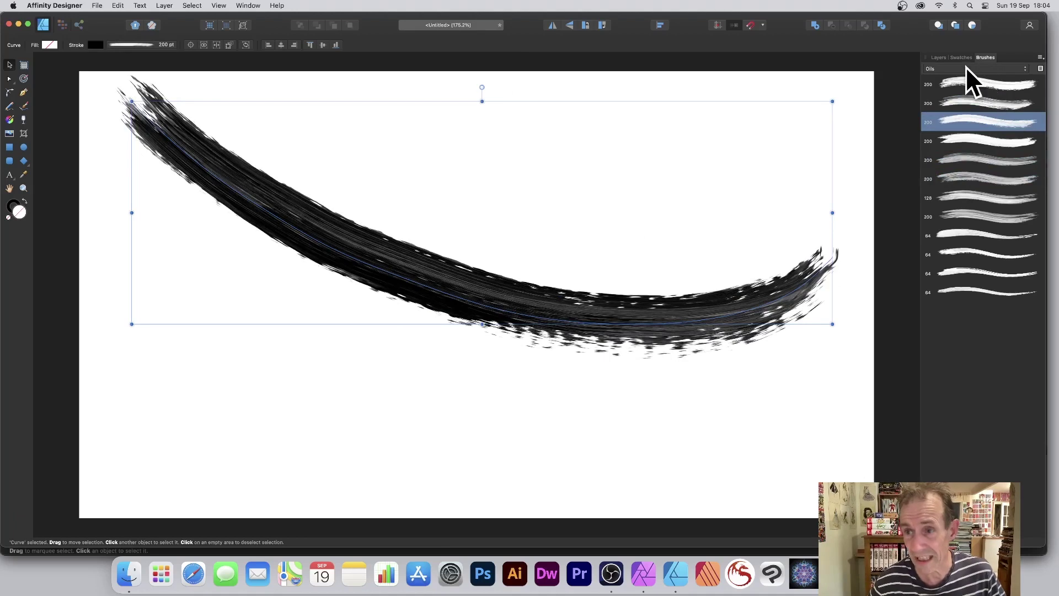
{"action": "left_click", "coordinate": [938, 57]}
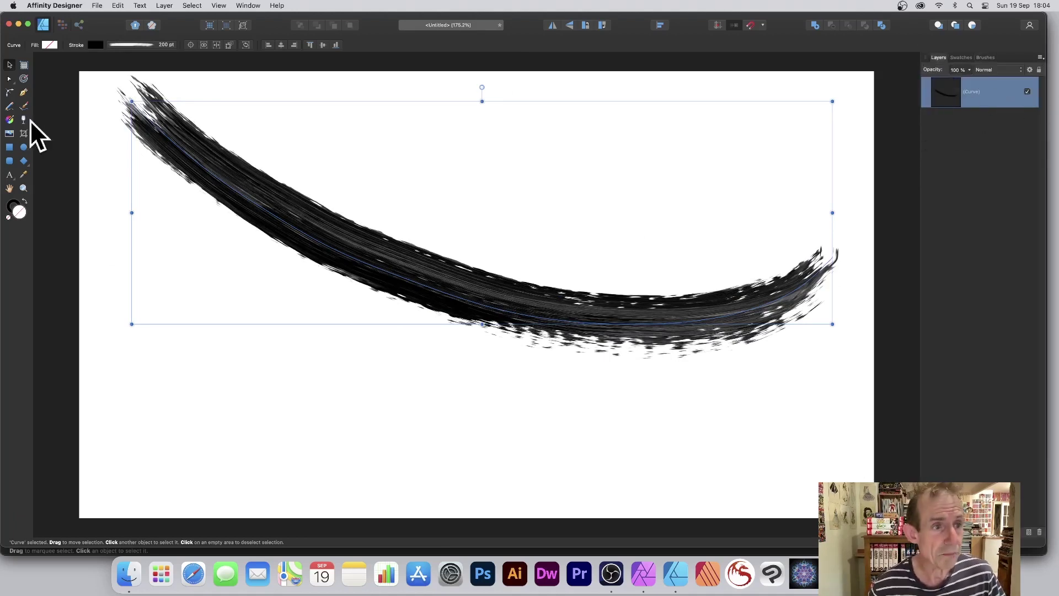
Step: Drag the curve's nodes into a deep left V, a second middle V and a raised right hump
{"action": "left_click", "coordinate": [9, 78]}
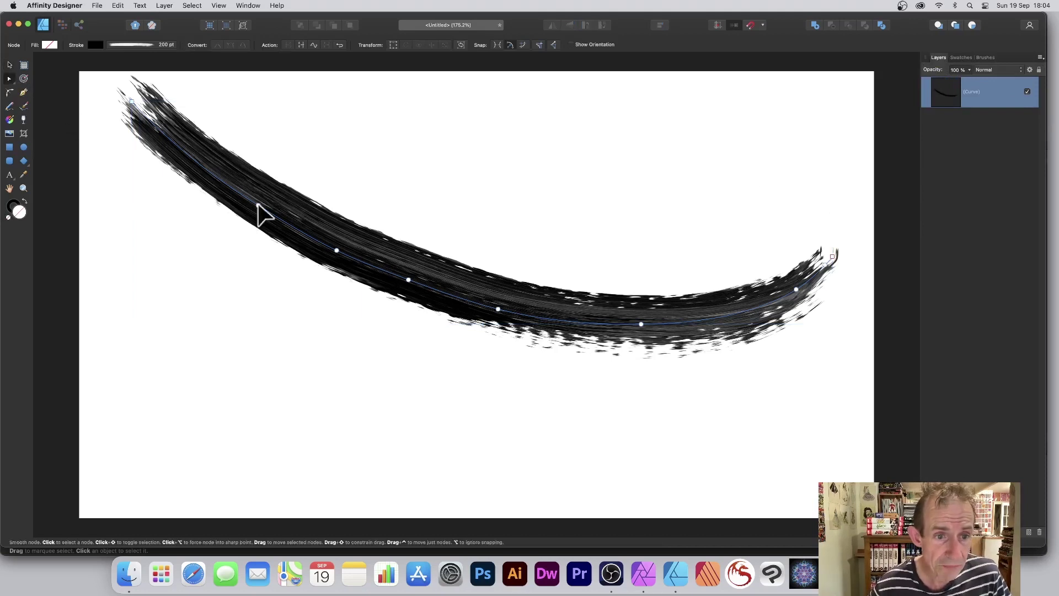
{"action": "mouse_move", "coordinate": [260, 213]}
{"action": "left_mouse_down"}
{"action": "mouse_move", "coordinate": [203, 272]}
{"action": "mouse_move", "coordinate": [268, 340]}
{"action": "left_mouse_up"}
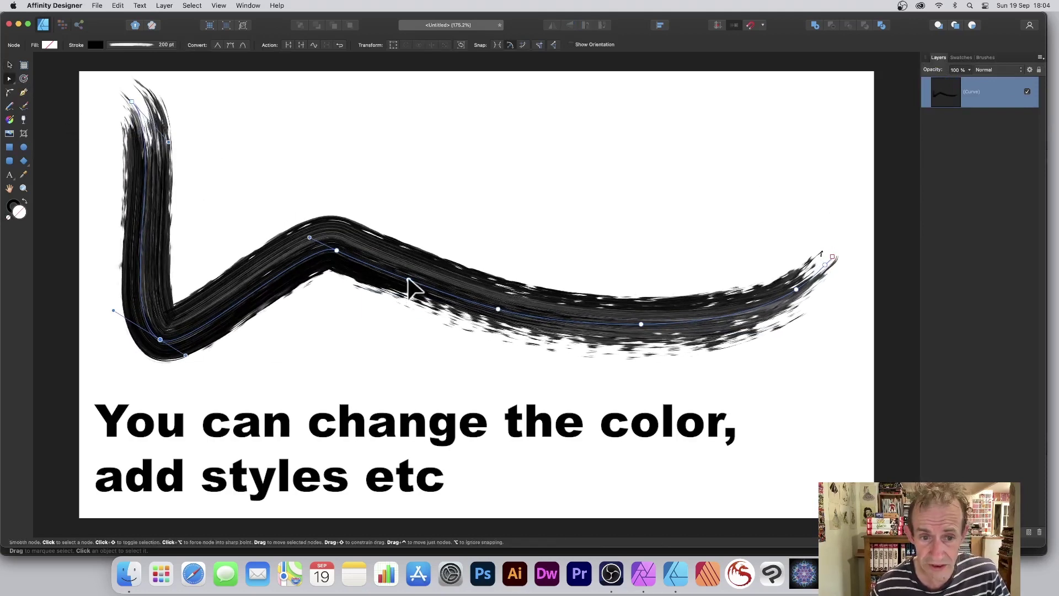
{"action": "left_click_drag", "start_coordinate": [408, 279], "coordinate": [377, 420]}
{"action": "mouse_move", "coordinate": [635, 325]}
{"action": "left_mouse_down"}
{"action": "mouse_move", "coordinate": [650, 288]}
{"action": "mouse_move", "coordinate": [638, 224]}
{"action": "left_mouse_up"}
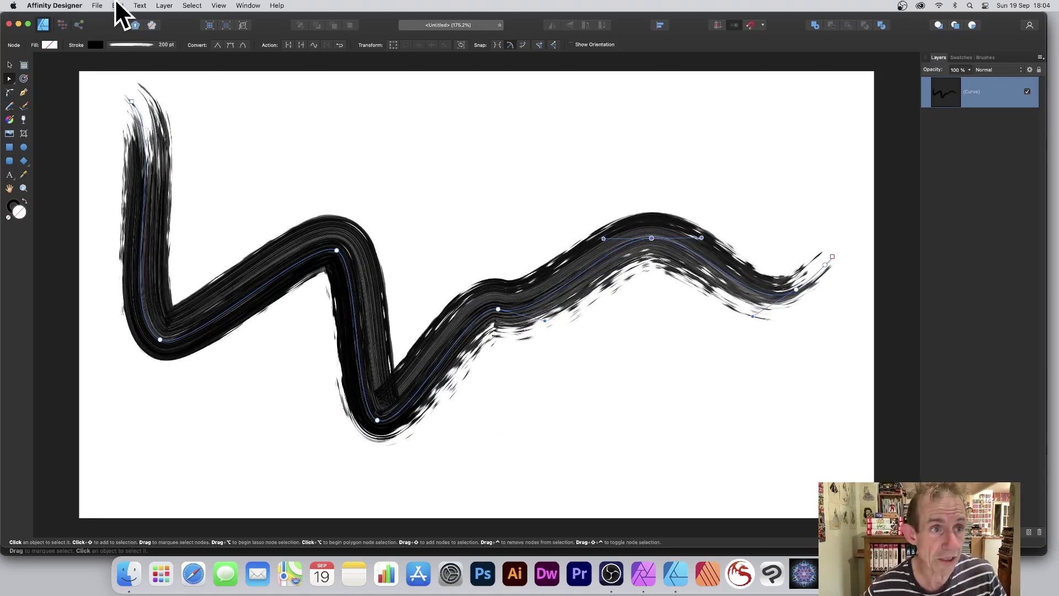
{"action": "left_click", "coordinate": [98, 6]}
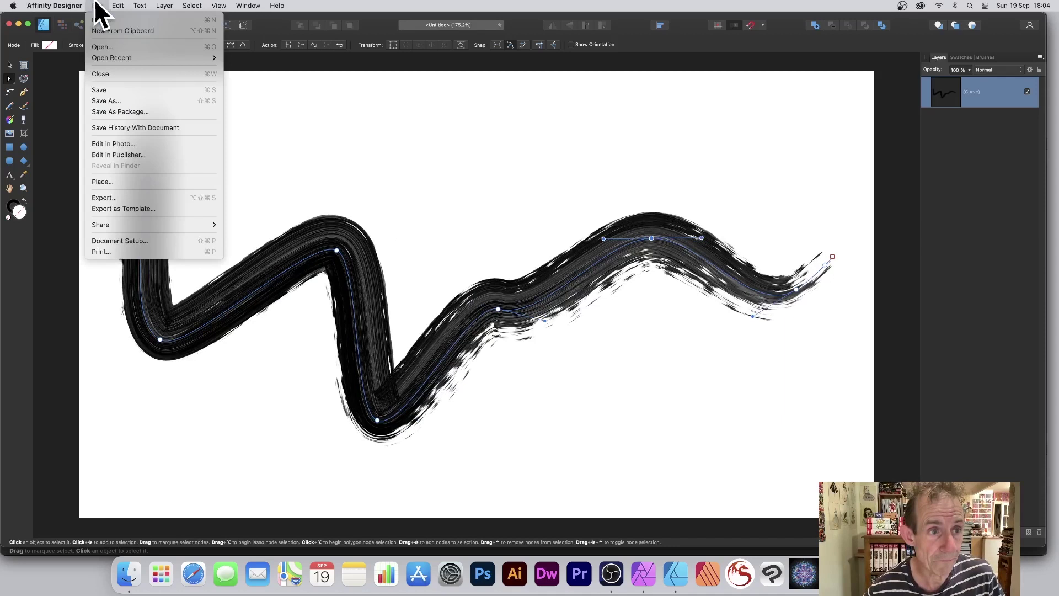
Step: Send the document to Affinity Photo and drag the curve's nodes into a tall two-peaked zigzag
{"action": "left_click", "coordinate": [128, 142]}
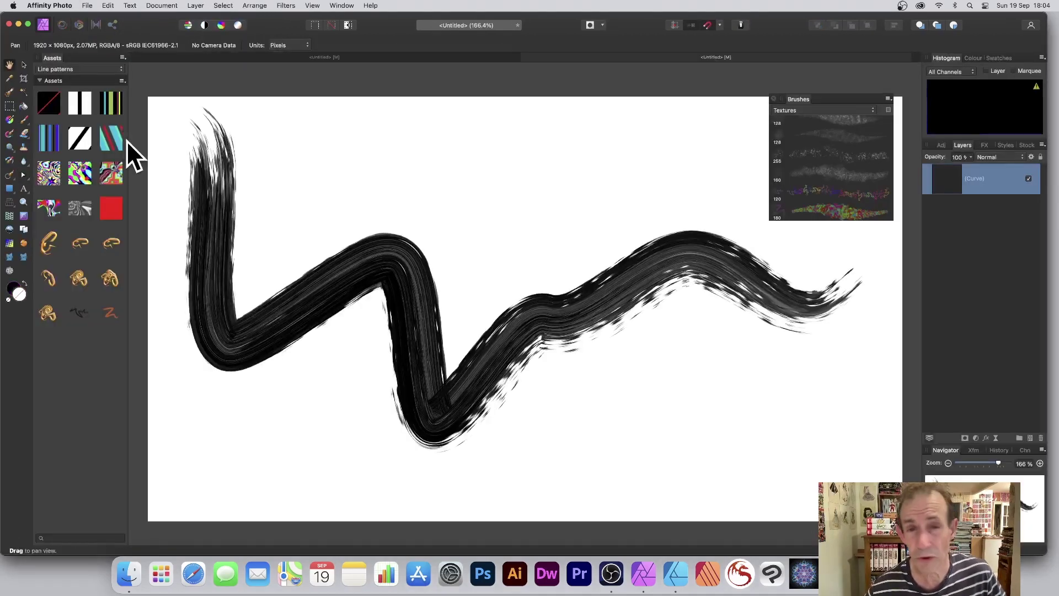
{"action": "left_click", "coordinate": [22, 175]}
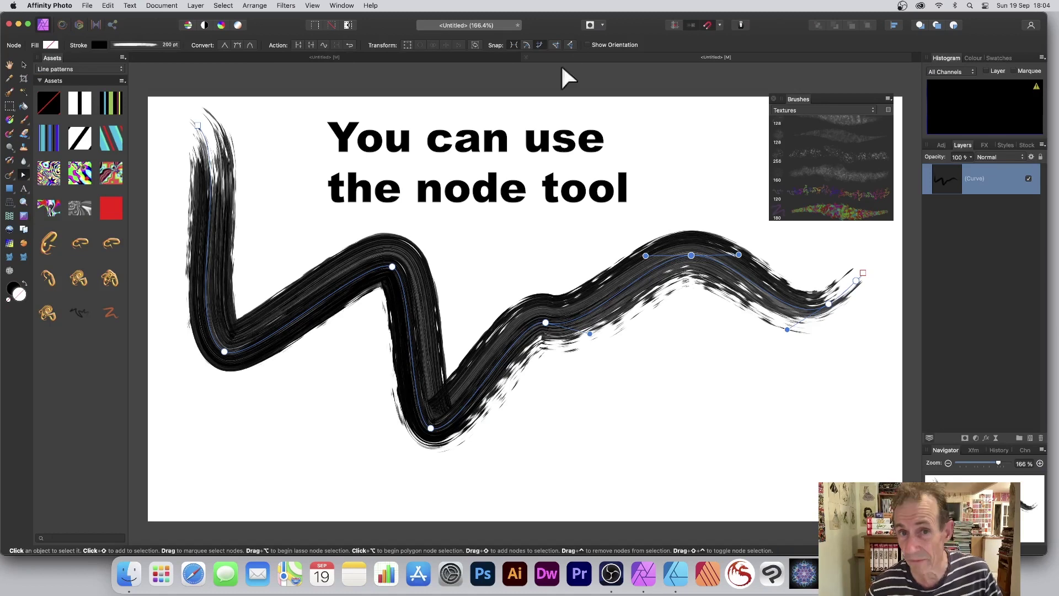
{"action": "mouse_move", "coordinate": [225, 351]}
{"action": "left_mouse_down"}
{"action": "mouse_move", "coordinate": [279, 464]}
{"action": "mouse_move", "coordinate": [218, 457]}
{"action": "mouse_move", "coordinate": [213, 444]}
{"action": "left_mouse_up"}
{"action": "mouse_move", "coordinate": [392, 267]}
{"action": "left_mouse_down"}
{"action": "mouse_move", "coordinate": [411, 187]}
{"action": "mouse_move", "coordinate": [392, 171]}
{"action": "left_mouse_up"}
{"action": "mouse_move", "coordinate": [546, 322]}
{"action": "left_mouse_down"}
{"action": "mouse_move", "coordinate": [589, 243]}
{"action": "mouse_move", "coordinate": [572, 130]}
{"action": "left_mouse_up"}
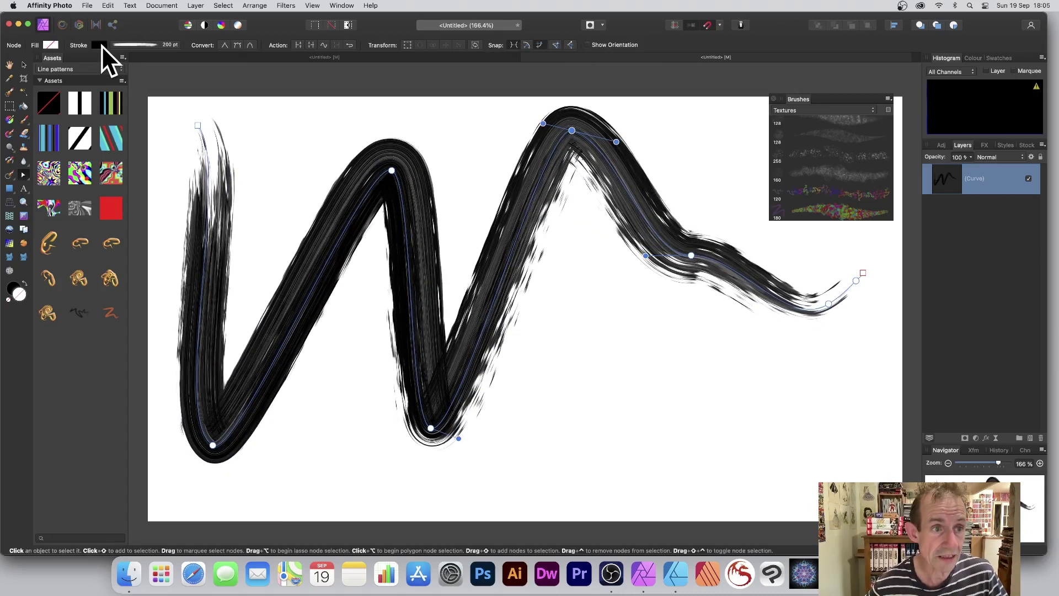
Step: Recolour the stroke crimson red from the HSL wheel, leaving layer effects unchanged
{"action": "left_click", "coordinate": [102, 45]}
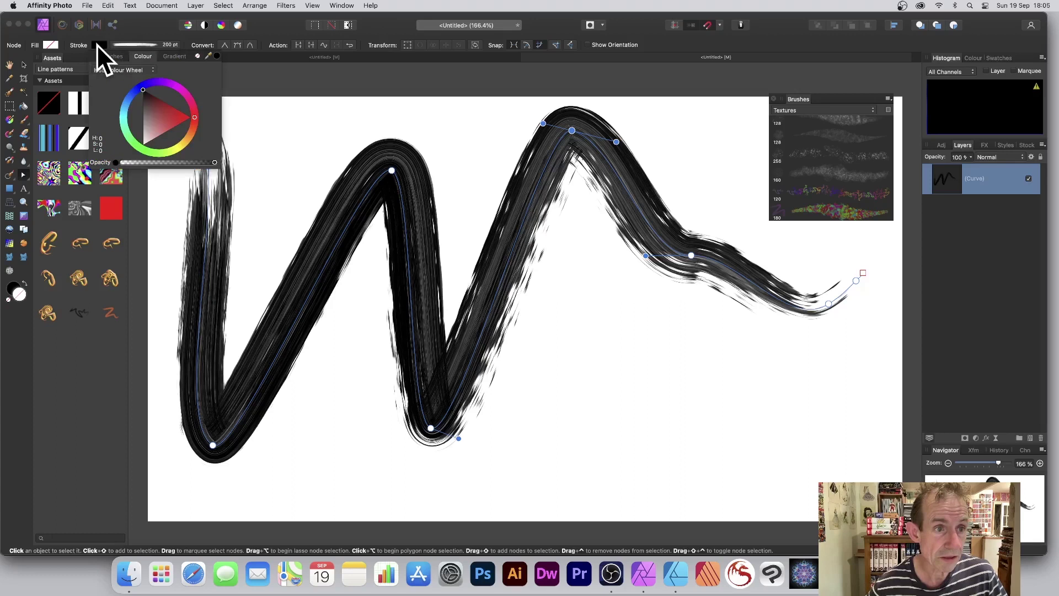
{"action": "left_click", "coordinate": [173, 118]}
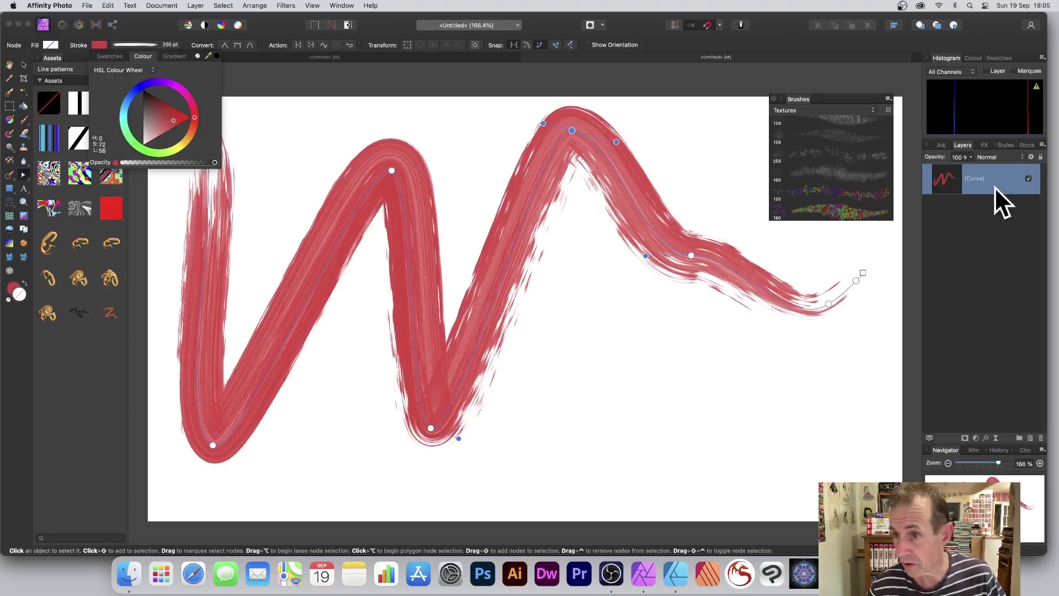
{"action": "left_click", "coordinate": [985, 437]}
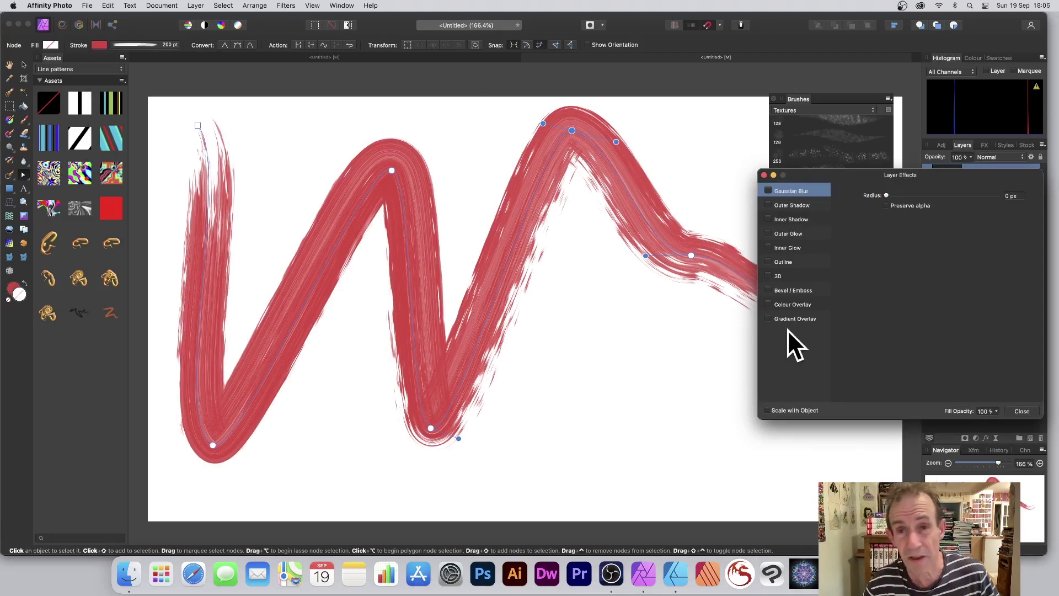
{"action": "left_click", "coordinate": [763, 175]}
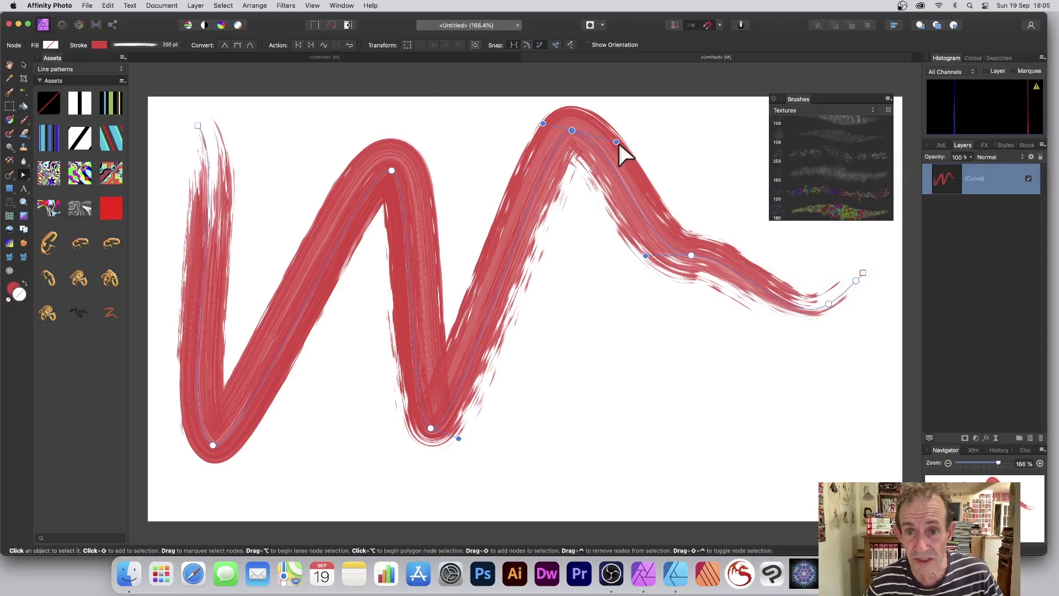
Step: Delete four trailing nodes from the stroke's end and drag the new end far to the right
{"action": "left_click_drag", "start_coordinate": [616, 142], "coordinate": [745, 148]}
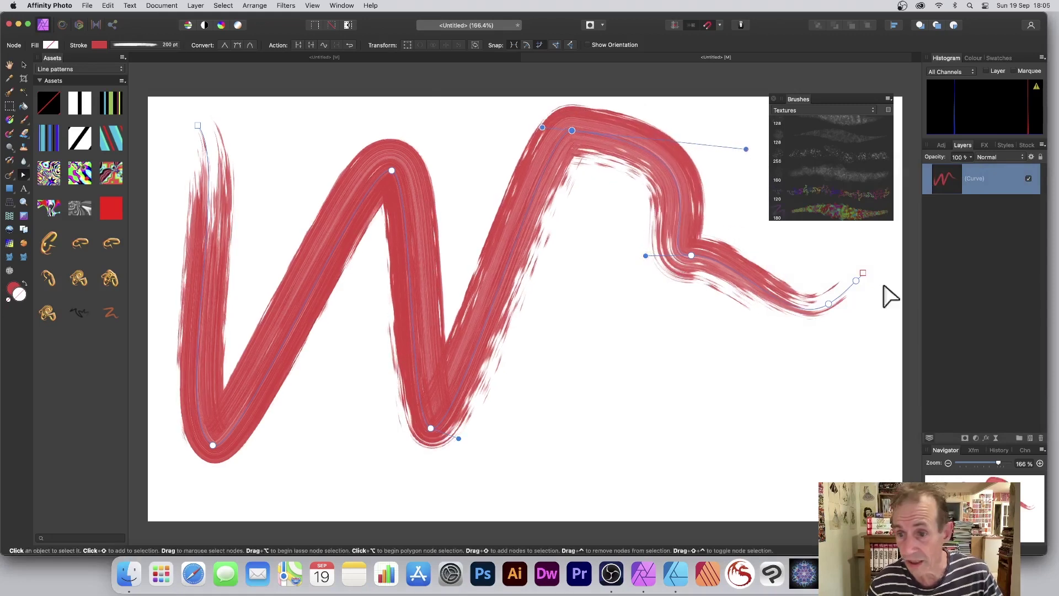
{"action": "left_click_drag", "start_coordinate": [862, 268], "coordinate": [853, 279]}
{"action": "key", "text": "BackSpace"}
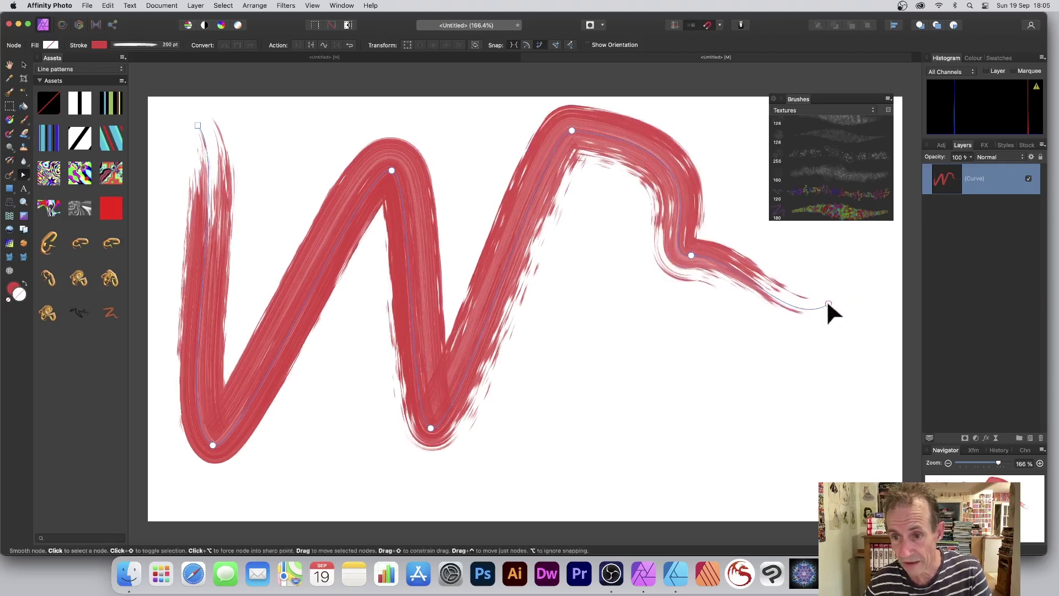
{"action": "key", "text": "BackSpace"}
{"action": "left_click", "coordinate": [691, 256]}
{"action": "key", "text": "BackSpace"}
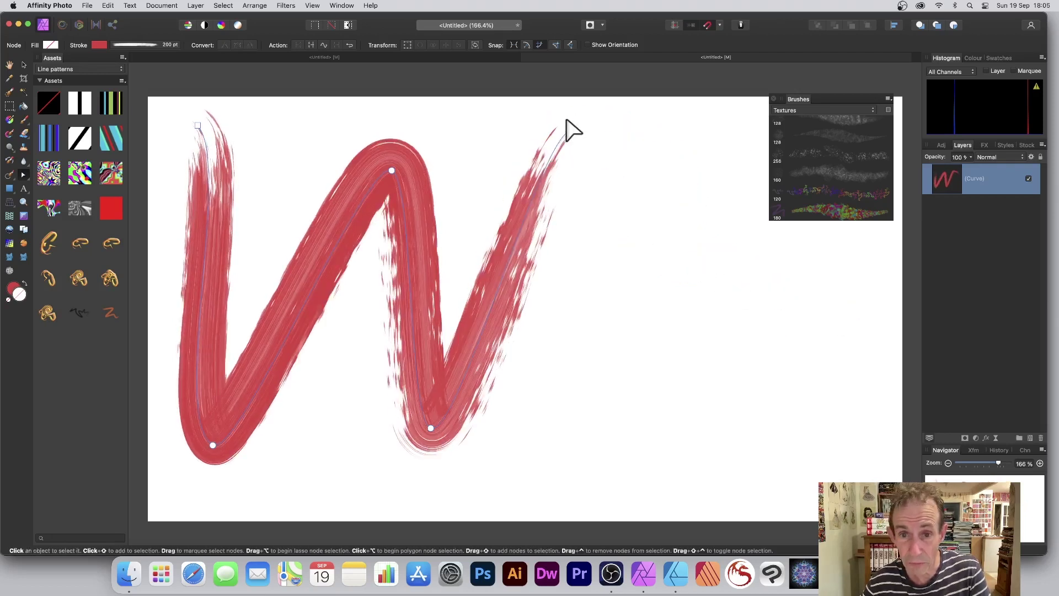
{"action": "key", "text": "BackSpace"}
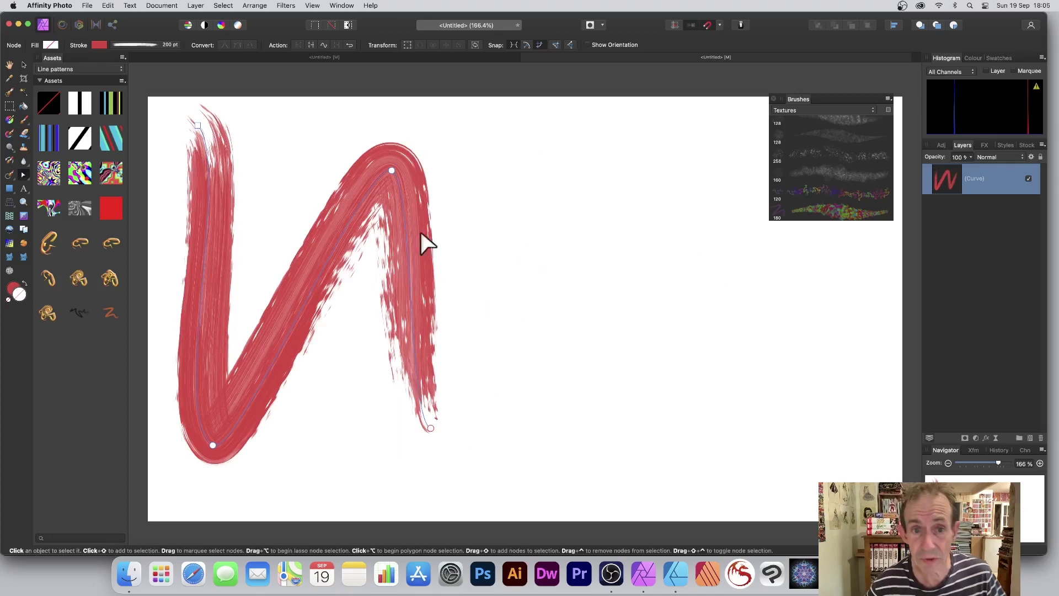
{"action": "mouse_move", "coordinate": [430, 427]}
{"action": "left_mouse_down"}
{"action": "mouse_move", "coordinate": [869, 420]}
{"action": "mouse_move", "coordinate": [734, 301]}
{"action": "left_mouse_up"}
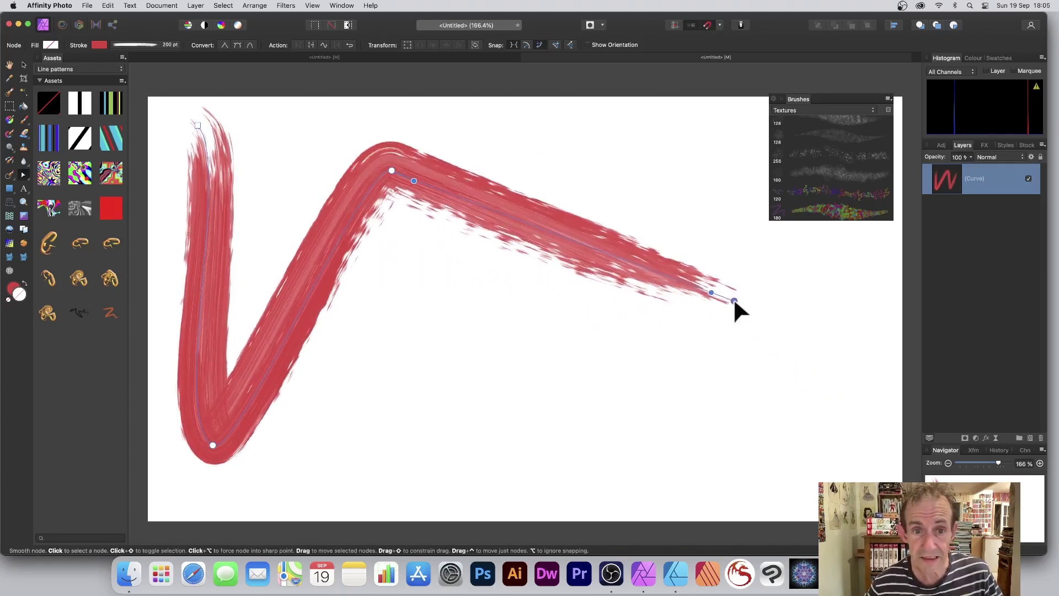
Step: Duplicate the red stroke layer, shrink the copy and place it lower right over the original
{"action": "left_click", "coordinate": [24, 65]}
{"action": "left_click_drag", "start_coordinate": [441, 197], "coordinate": [445, 200]}
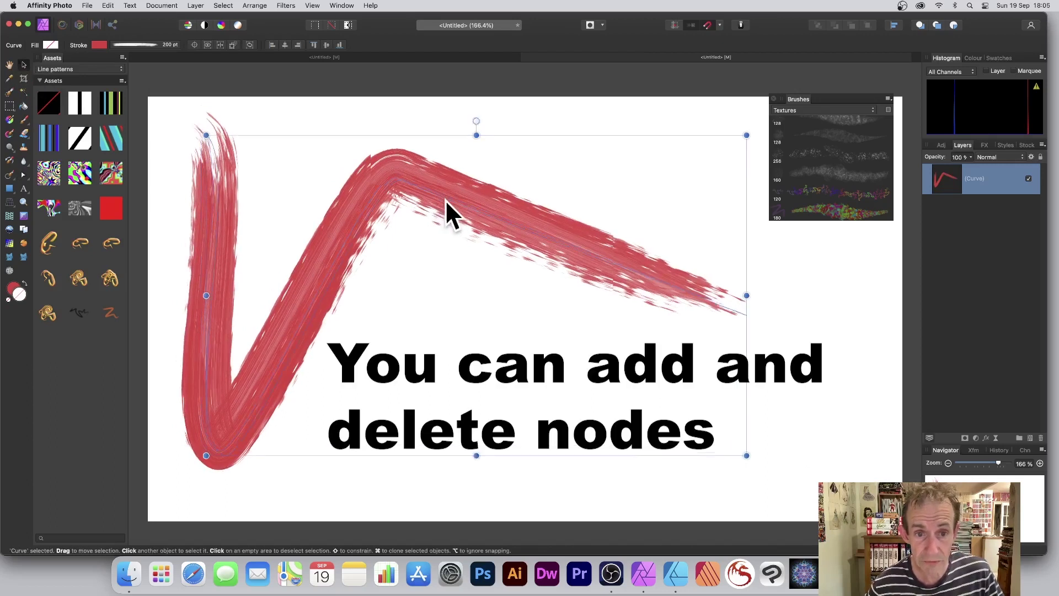
{"action": "left_click", "coordinate": [196, 6]}
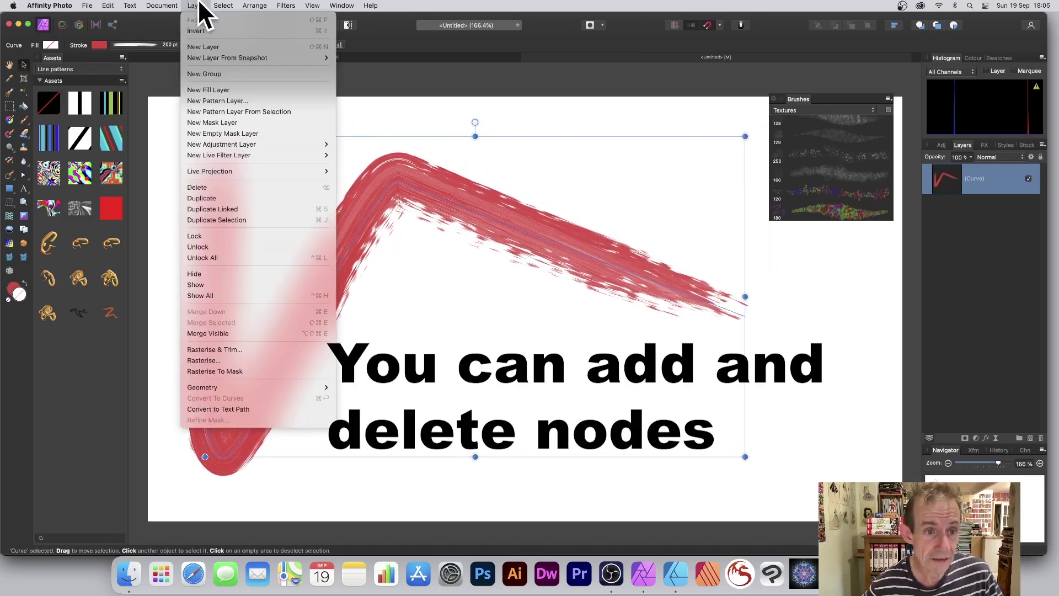
{"action": "left_click", "coordinate": [216, 197]}
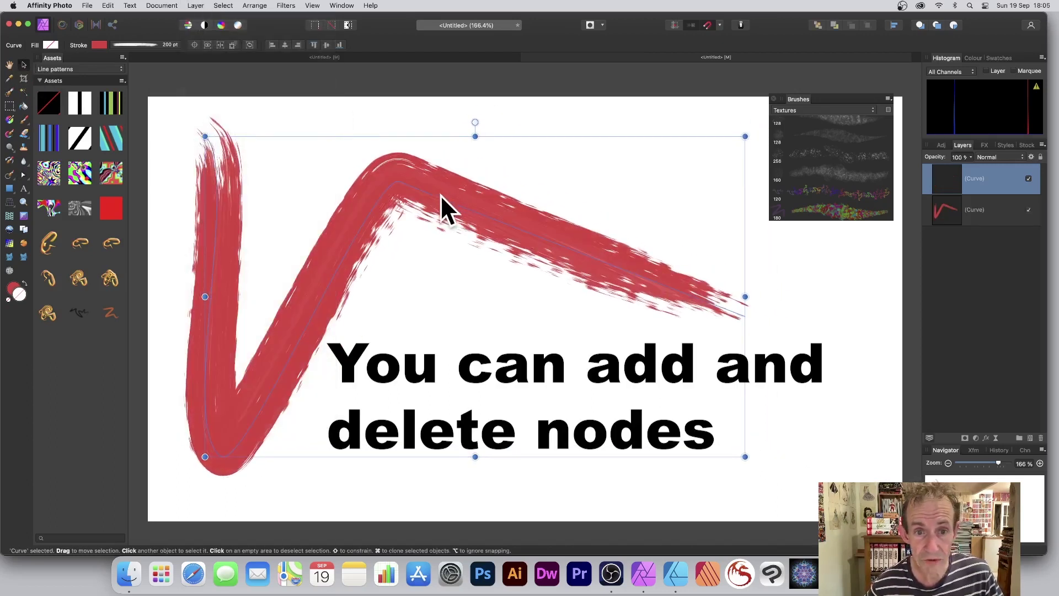
{"action": "left_click_drag", "start_coordinate": [441, 208], "coordinate": [527, 305]}
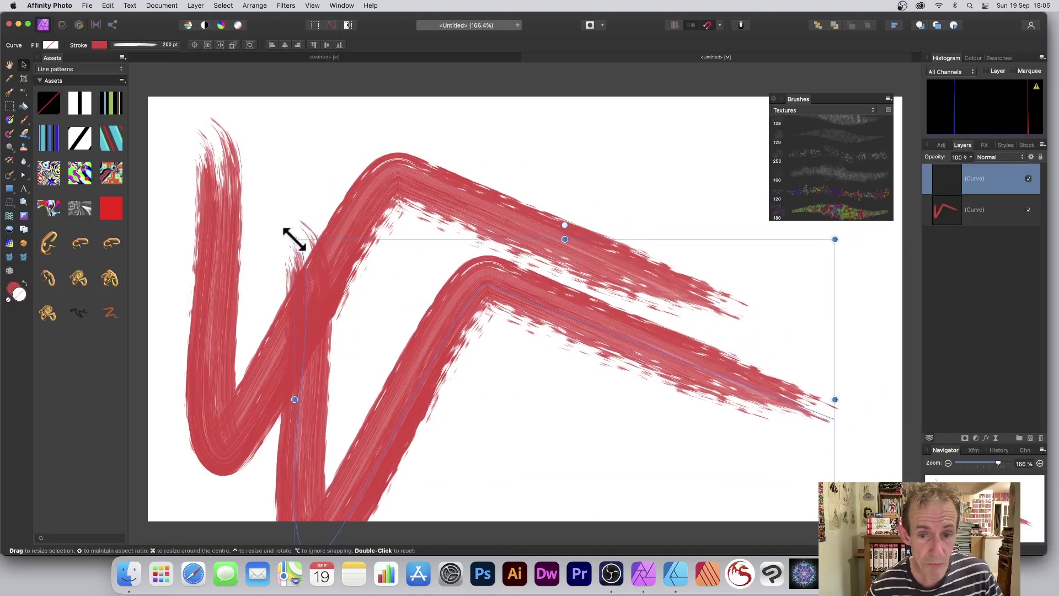
{"action": "left_click_drag", "start_coordinate": [294, 239], "coordinate": [509, 346]}
{"action": "left_click_drag", "start_coordinate": [615, 397], "coordinate": [523, 318]}
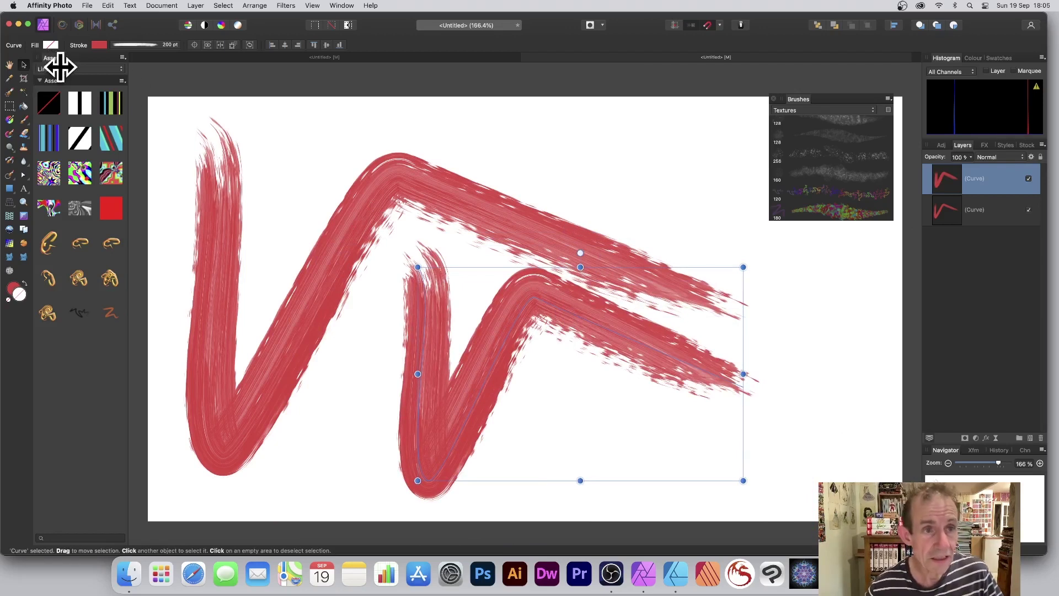
Step: Add the smaller red stroke to the Line patterns assets, then delete it from the canvas
{"action": "left_click", "coordinate": [121, 81]}
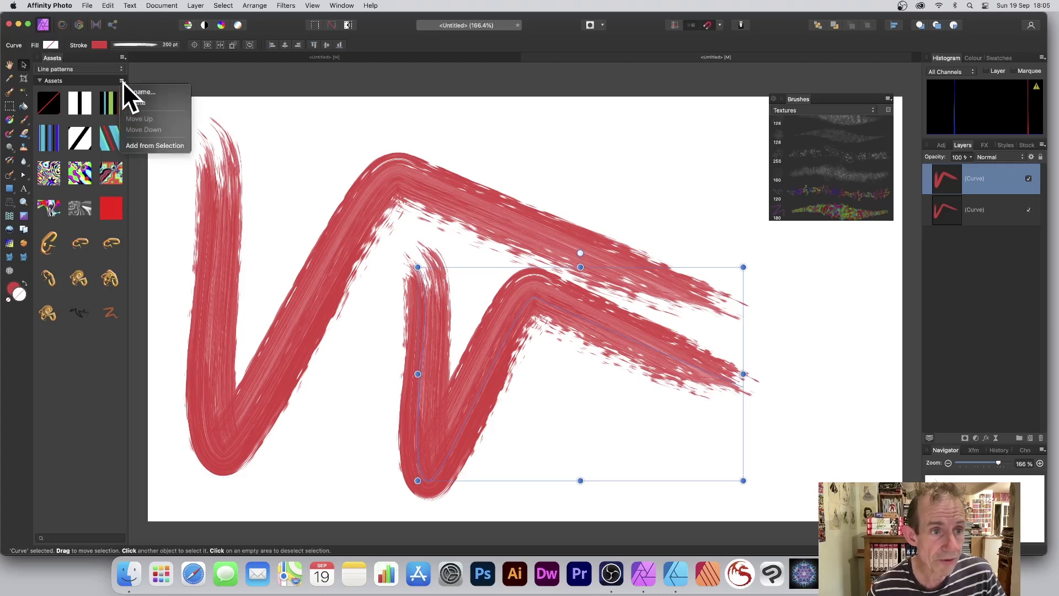
{"action": "left_click", "coordinate": [152, 145]}
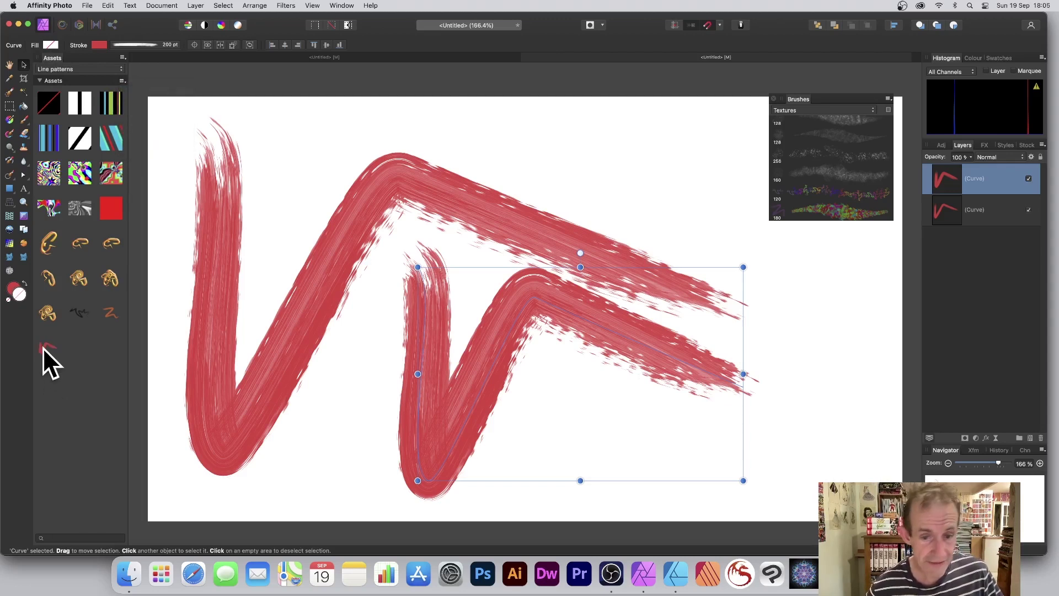
{"action": "key", "text": "Delete"}
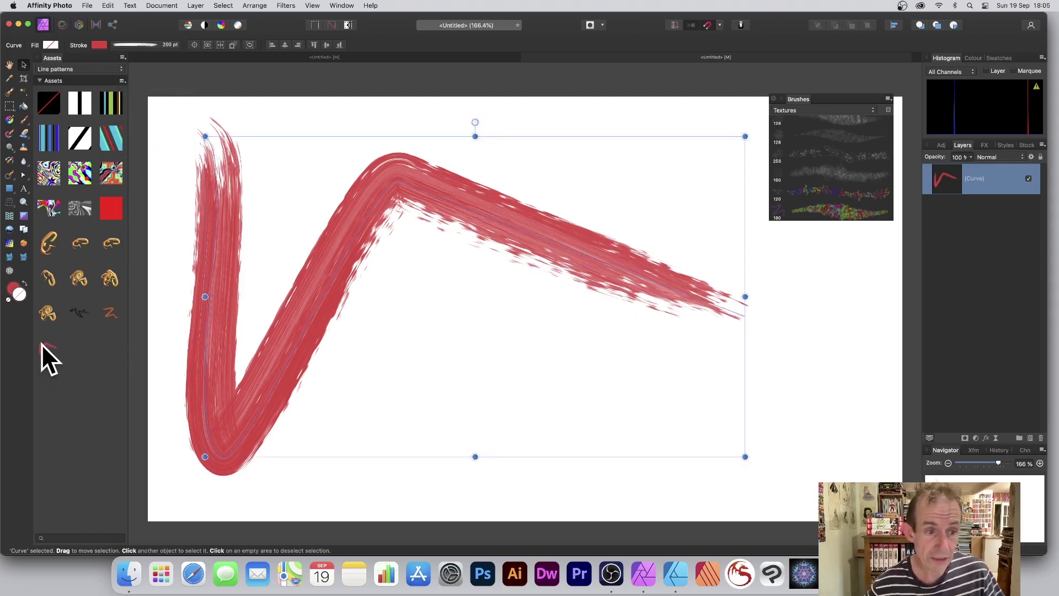
Step: Drag the stroke asset onto the canvas, enlarge it, and reshape its nodes into a long crossing zigzag
{"action": "left_click_drag", "start_coordinate": [42, 344], "coordinate": [571, 406]}
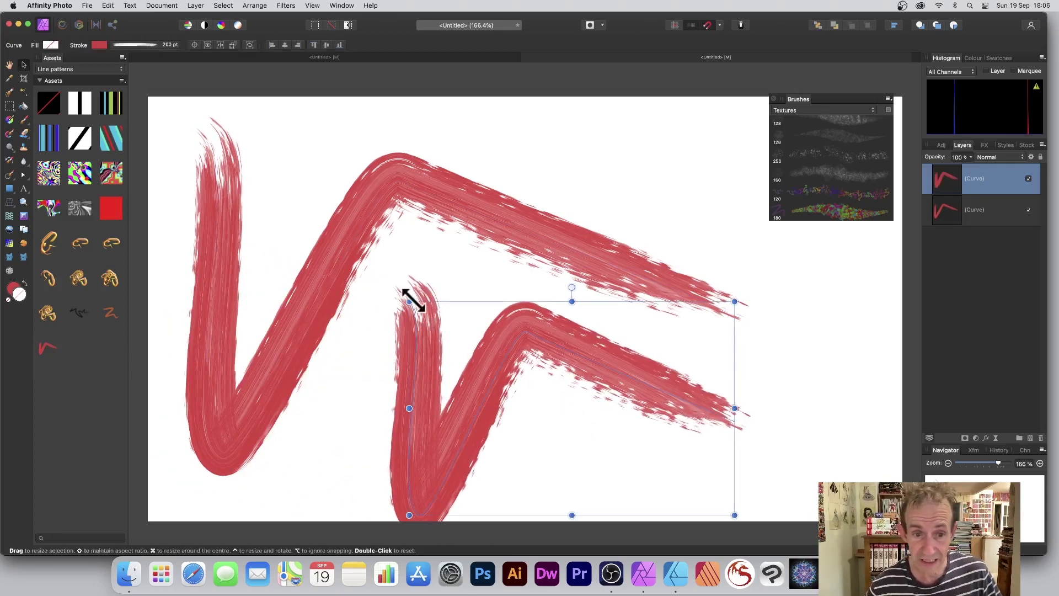
{"action": "left_click_drag", "start_coordinate": [408, 301], "coordinate": [370, 258]}
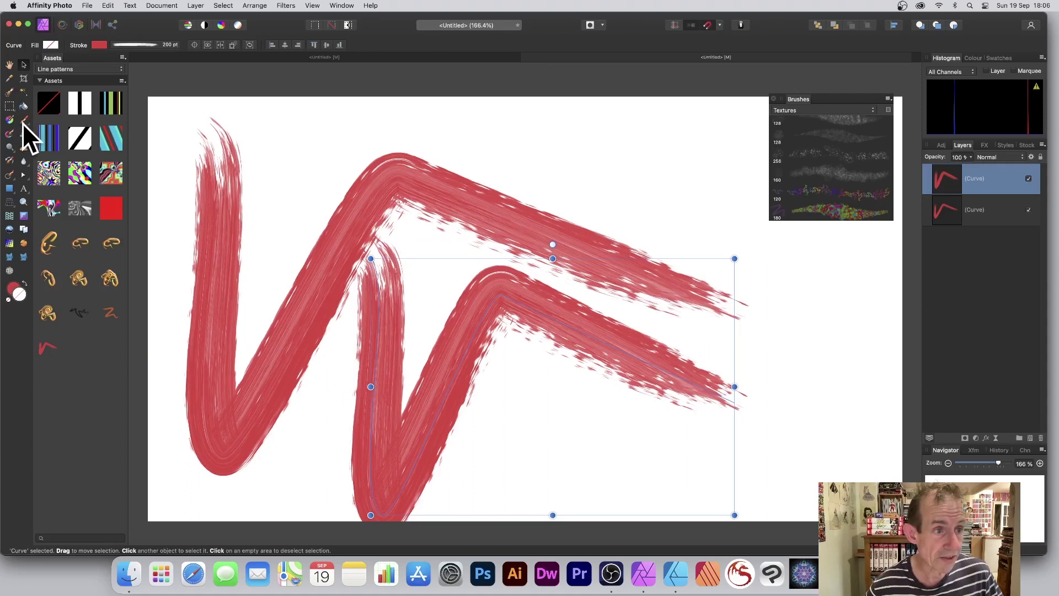
{"action": "left_click", "coordinate": [23, 174]}
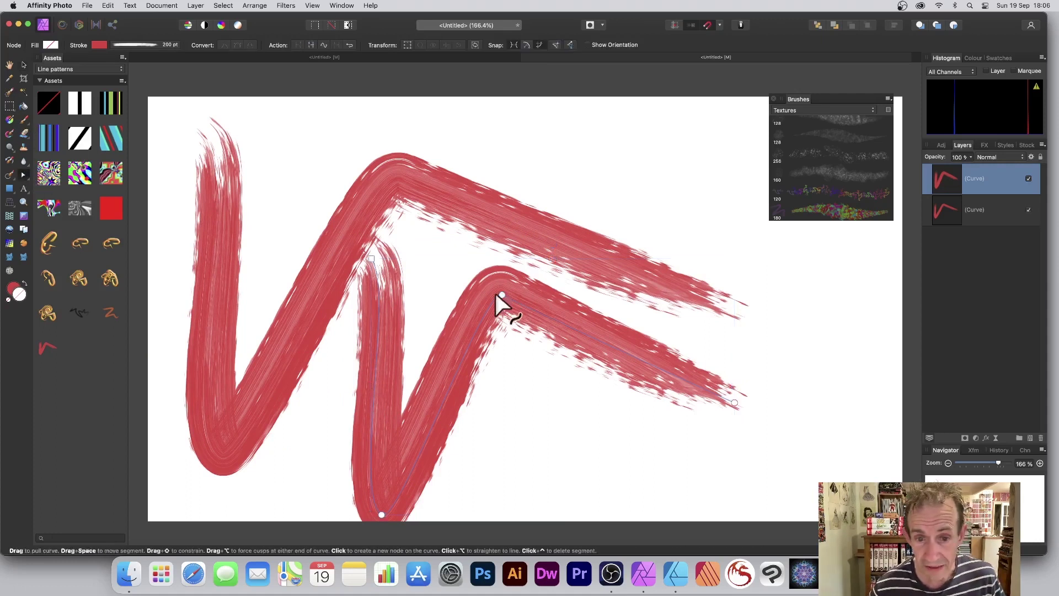
{"action": "left_click_drag", "start_coordinate": [500, 292], "coordinate": [591, 153]}
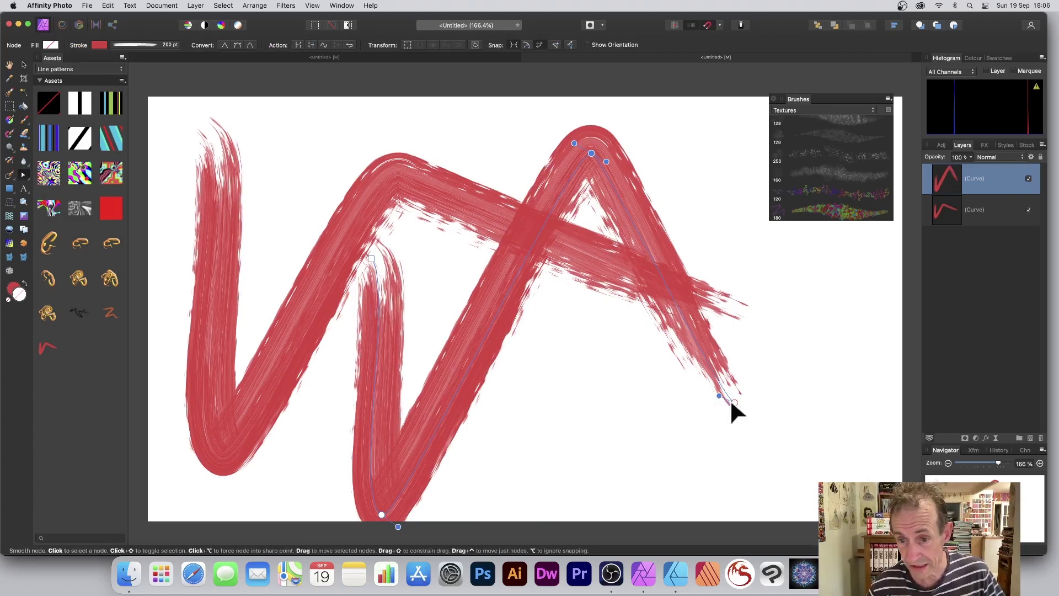
{"action": "mouse_move", "coordinate": [735, 398]}
{"action": "left_mouse_down"}
{"action": "mouse_move", "coordinate": [886, 396]}
{"action": "mouse_move", "coordinate": [809, 410]}
{"action": "mouse_move", "coordinate": [858, 371]}
{"action": "mouse_move", "coordinate": [745, 235]}
{"action": "left_mouse_up"}
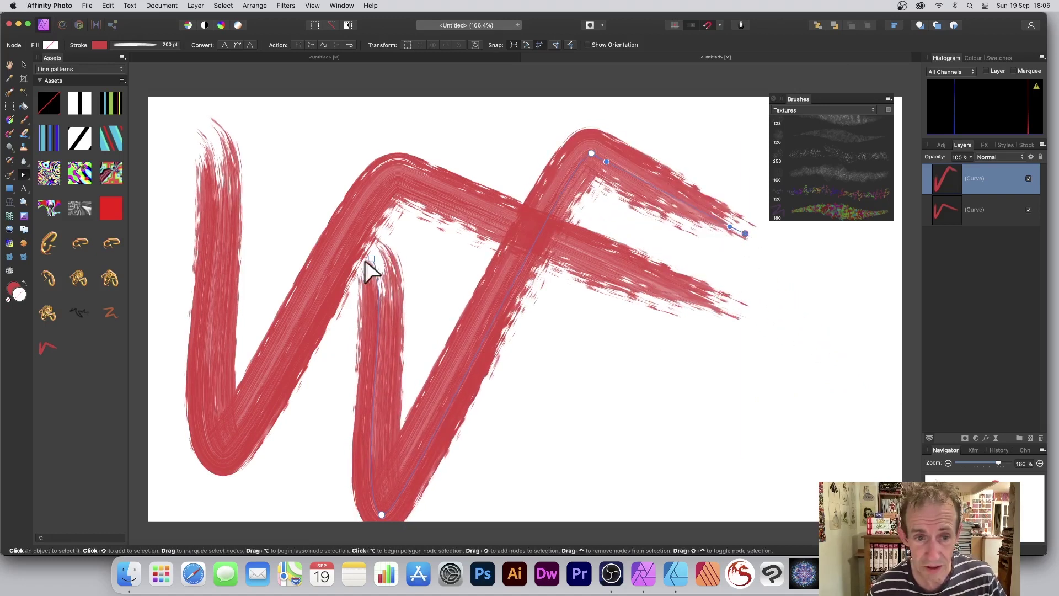
{"action": "mouse_move", "coordinate": [370, 259]}
{"action": "left_mouse_down"}
{"action": "mouse_move", "coordinate": [643, 349]}
{"action": "mouse_move", "coordinate": [775, 371]}
{"action": "mouse_move", "coordinate": [782, 343]}
{"action": "left_mouse_up"}
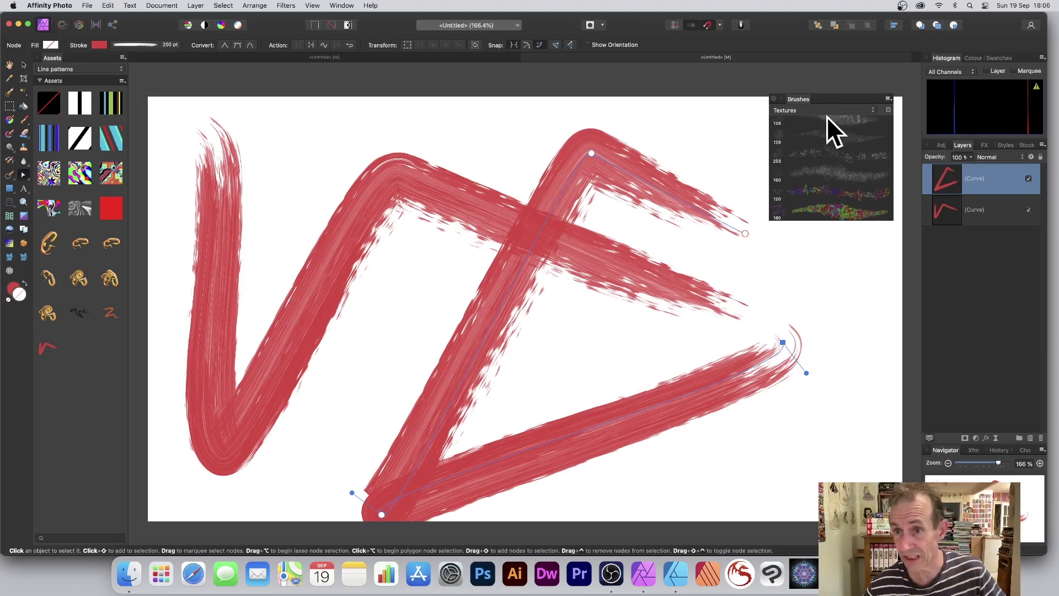
Step: Move the second stroke's top peak node slightly up and to the left
{"action": "left_click", "coordinate": [886, 99]}
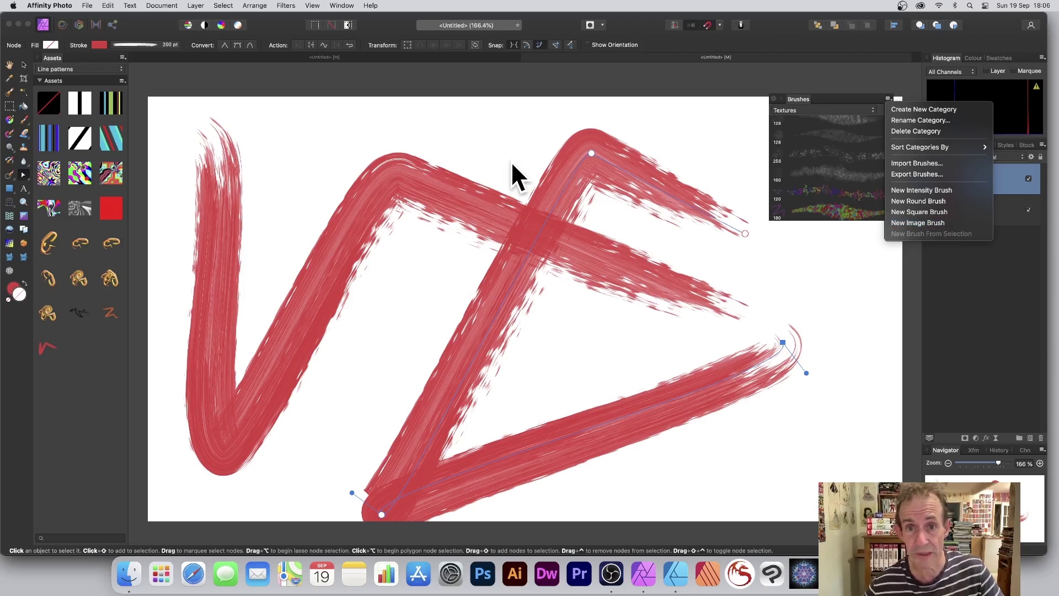
{"action": "left_click", "coordinate": [591, 153]}
{"action": "mouse_move", "coordinate": [586, 149]}
{"action": "left_mouse_down"}
{"action": "mouse_move", "coordinate": [525, 116]}
{"action": "mouse_move", "coordinate": [568, 135]}
{"action": "left_mouse_up"}
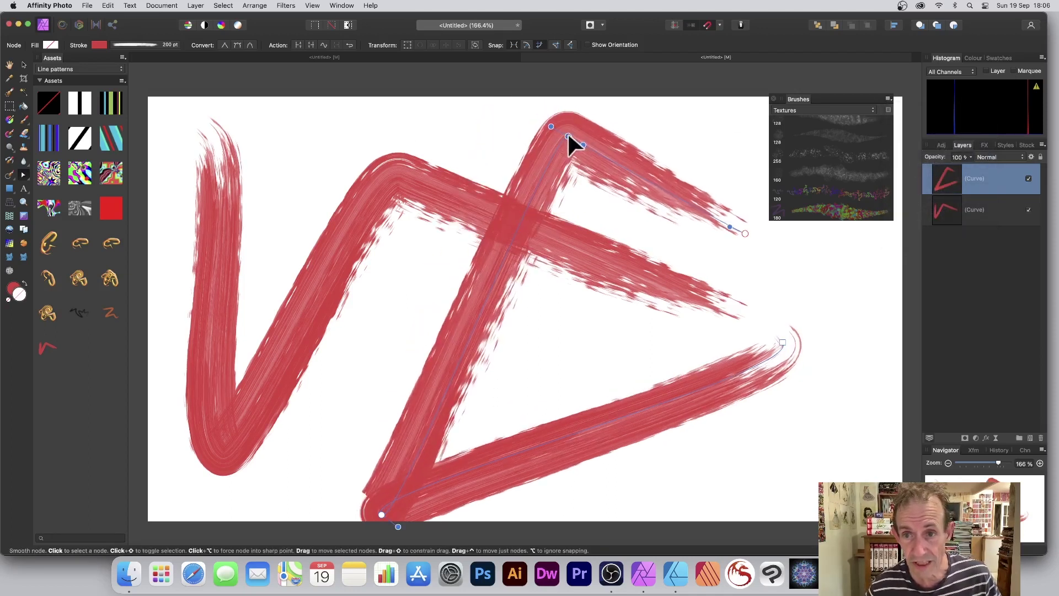
{"action": "left_click", "coordinate": [193, 6]}
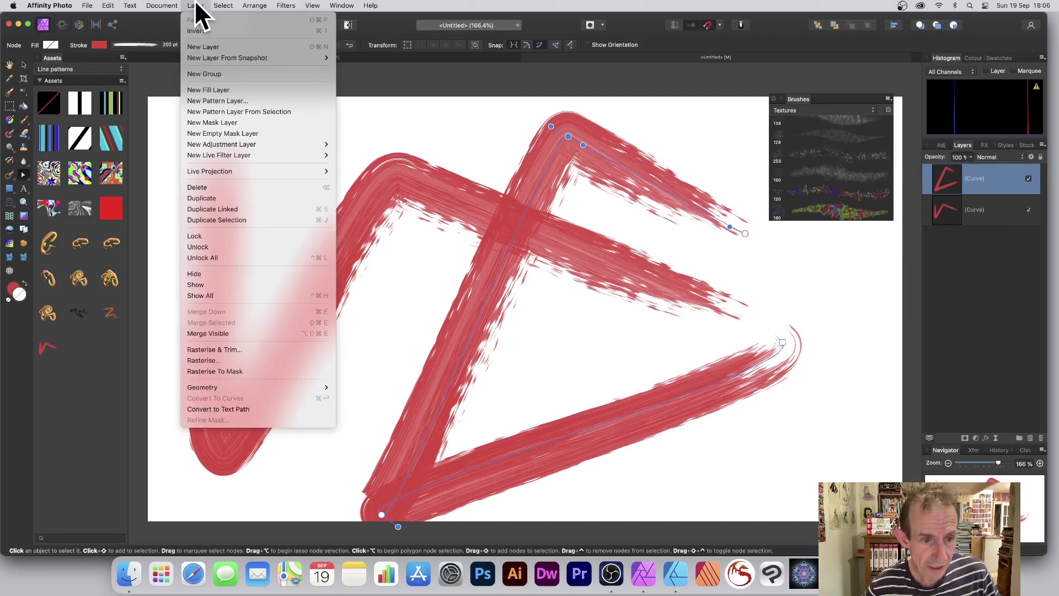
Step: Rasterise the zigzag stroke, shrink and reposition it across the first stroke, then select its pixels
{"action": "left_click", "coordinate": [237, 359]}
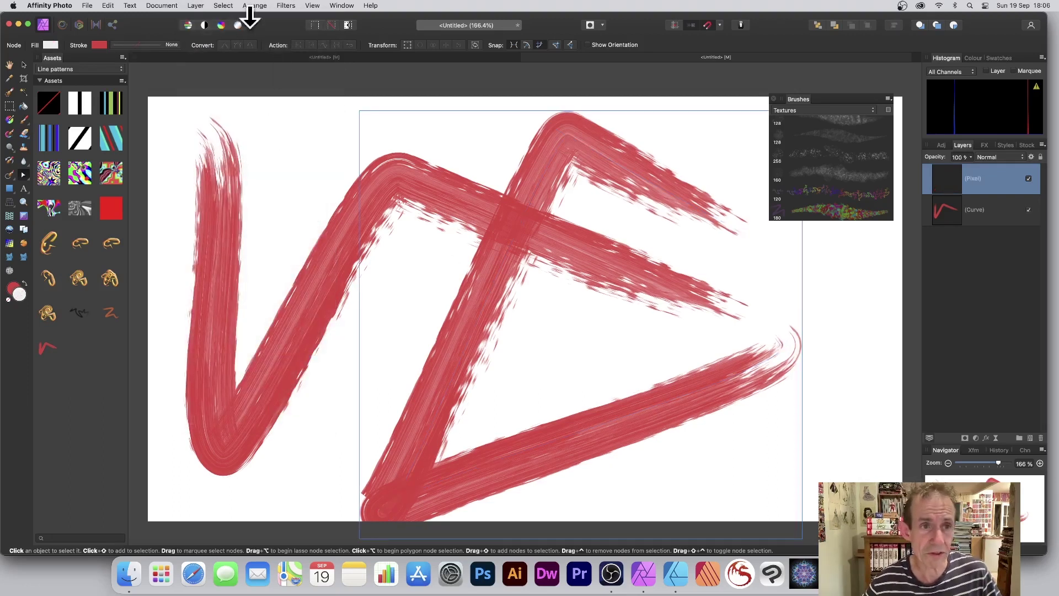
{"action": "left_click", "coordinate": [24, 65]}
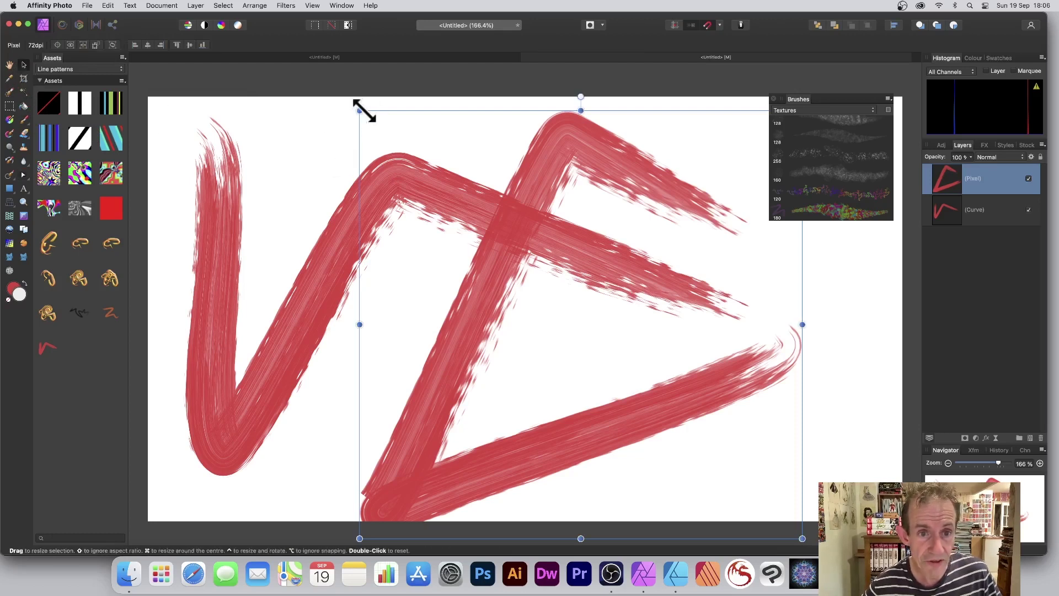
{"action": "left_click_drag", "start_coordinate": [371, 124], "coordinate": [413, 170]}
{"action": "left_click_drag", "start_coordinate": [515, 320], "coordinate": [450, 267]}
{"action": "left_click_drag", "start_coordinate": [338, 102], "coordinate": [396, 160]}
{"action": "left_click_drag", "start_coordinate": [570, 229], "coordinate": [539, 200]}
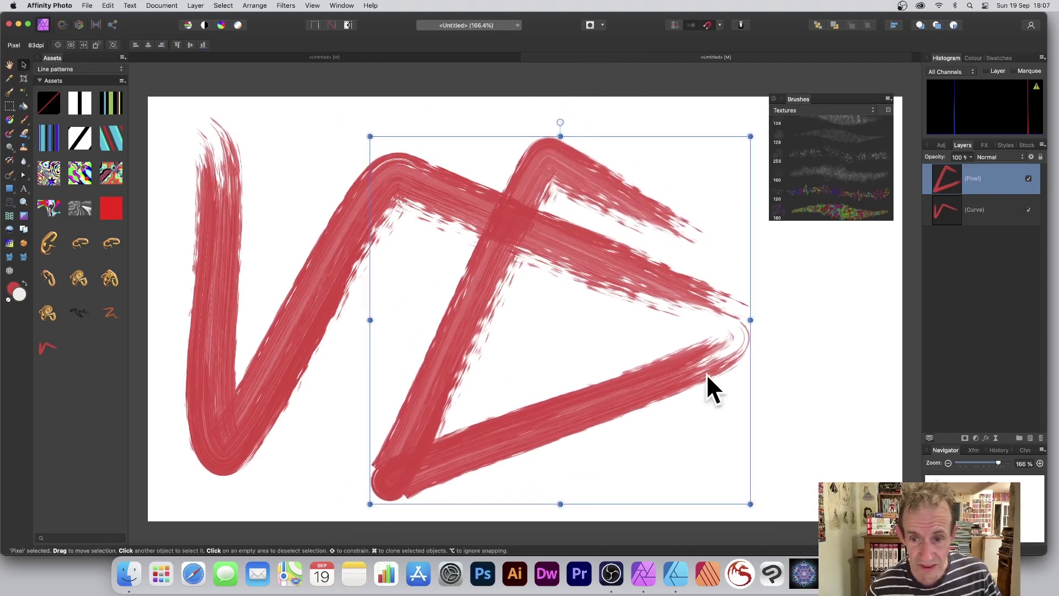
{"action": "left_click", "coordinate": [223, 6]}
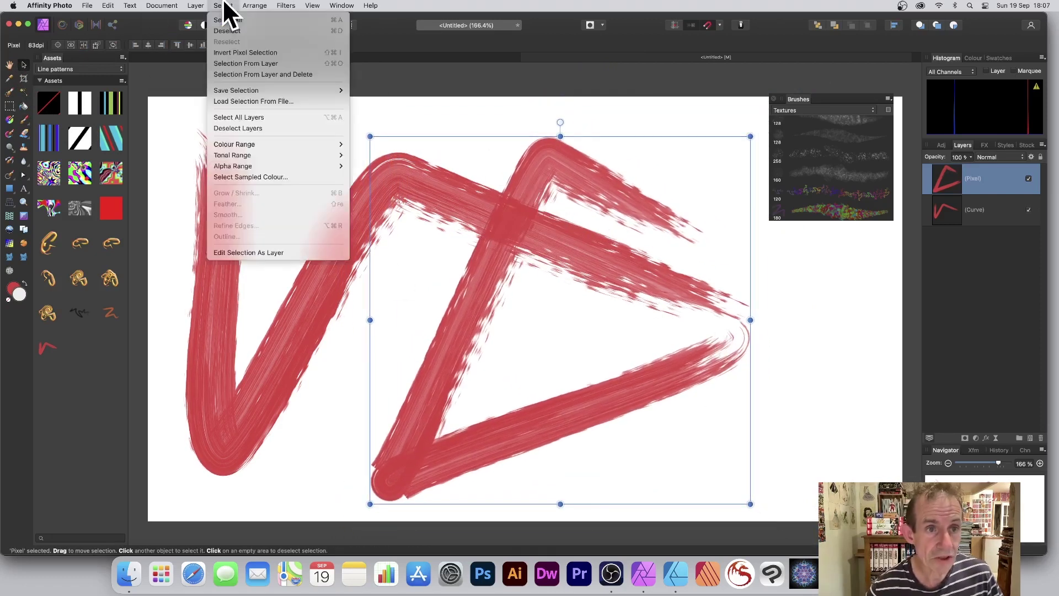
{"action": "left_click", "coordinate": [270, 65]}
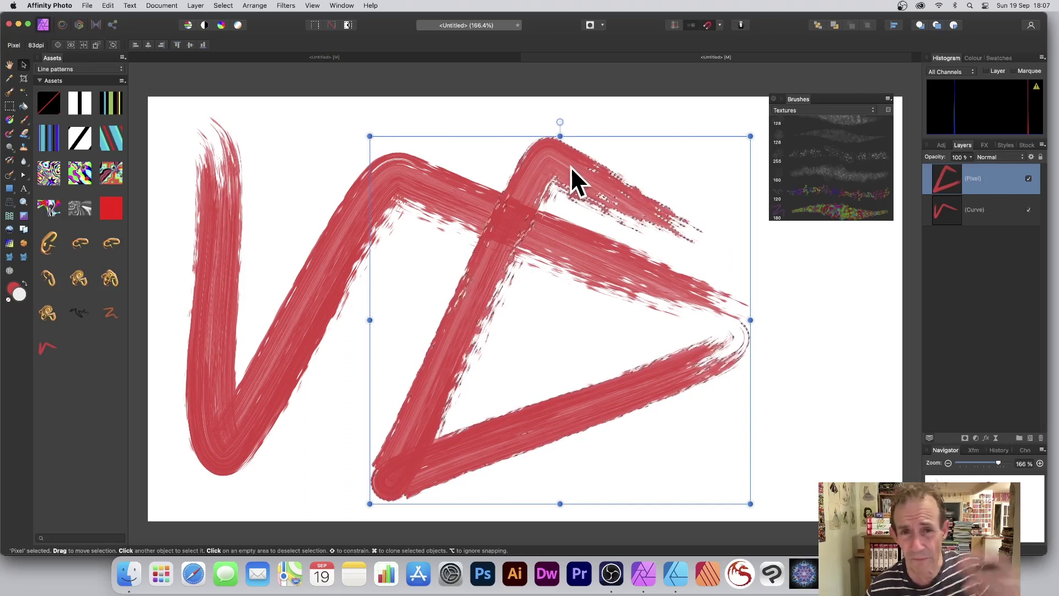
Step: Paint green, magenta and red texture inside the stroke selection, then soften it with a light blur
{"action": "left_click", "coordinate": [25, 118]}
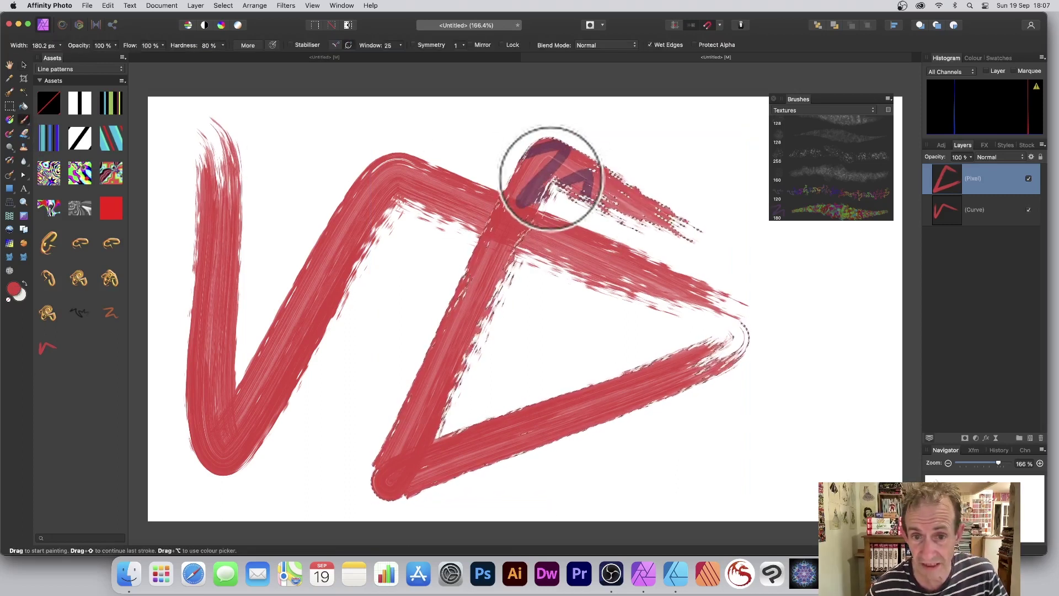
{"action": "mouse_move", "coordinate": [549, 178]}
{"action": "left_mouse_down"}
{"action": "mouse_move", "coordinate": [455, 303]}
{"action": "mouse_move", "coordinate": [531, 172]}
{"action": "mouse_move", "coordinate": [559, 151]}
{"action": "mouse_move", "coordinate": [664, 196]}
{"action": "mouse_move", "coordinate": [510, 188]}
{"action": "mouse_move", "coordinate": [463, 311]}
{"action": "mouse_move", "coordinate": [380, 390]}
{"action": "mouse_move", "coordinate": [389, 417]}
{"action": "mouse_move", "coordinate": [450, 451]}
{"action": "mouse_move", "coordinate": [556, 397]}
{"action": "mouse_move", "coordinate": [686, 336]}
{"action": "left_mouse_up"}
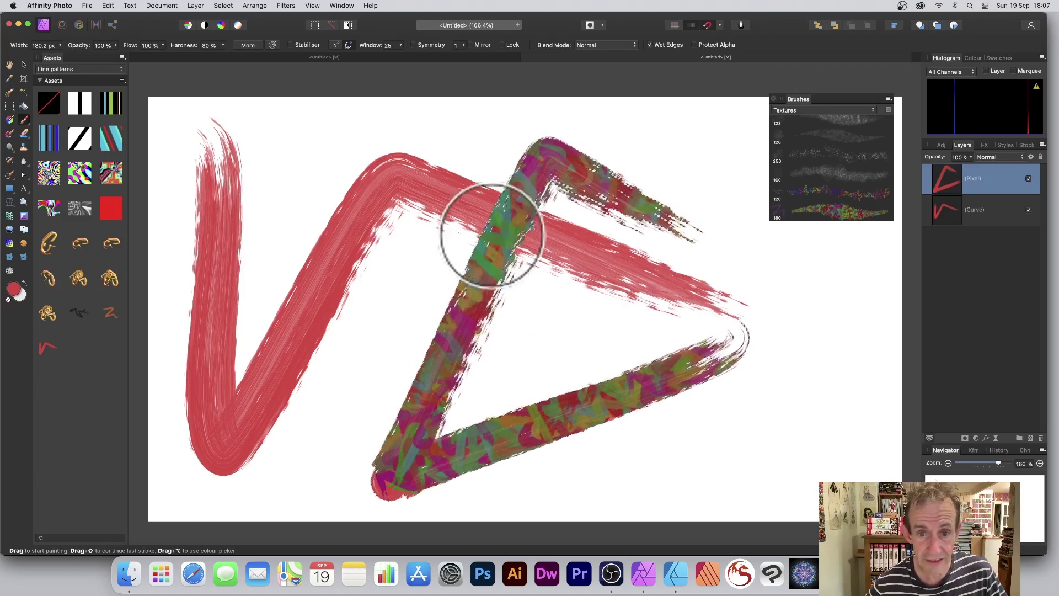
{"action": "left_click", "coordinate": [286, 6]}
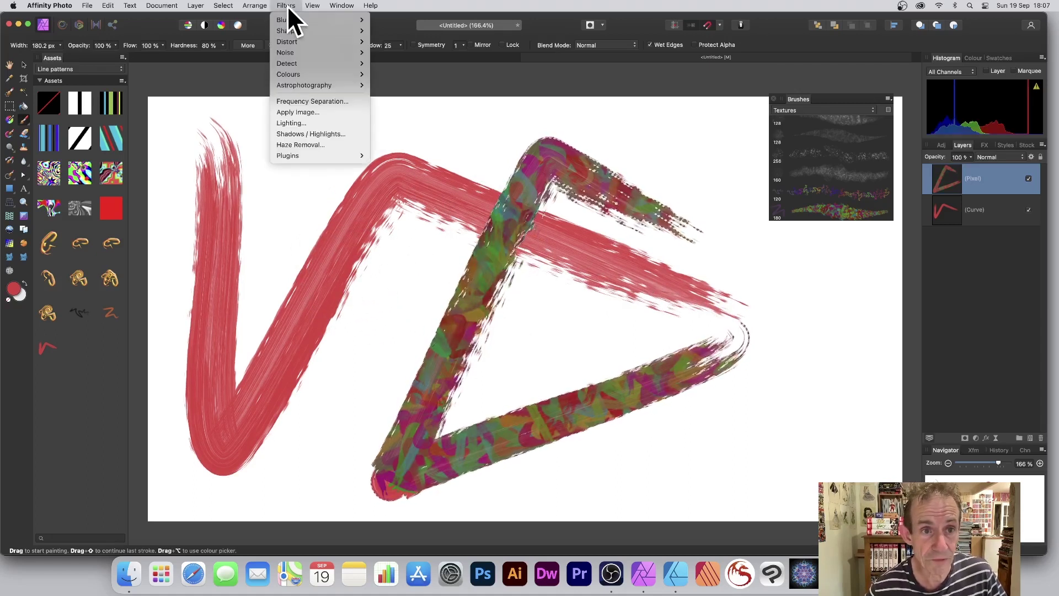
{"action": "left_click", "coordinate": [810, 347]}
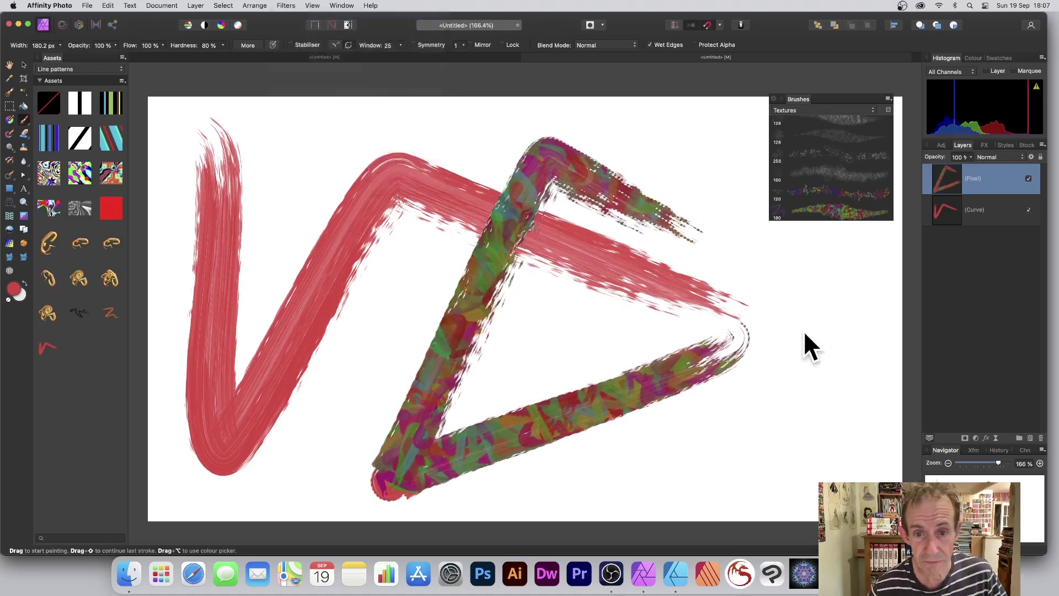
{"action": "left_click_drag", "start_coordinate": [803, 507], "coordinate": [788, 506]}
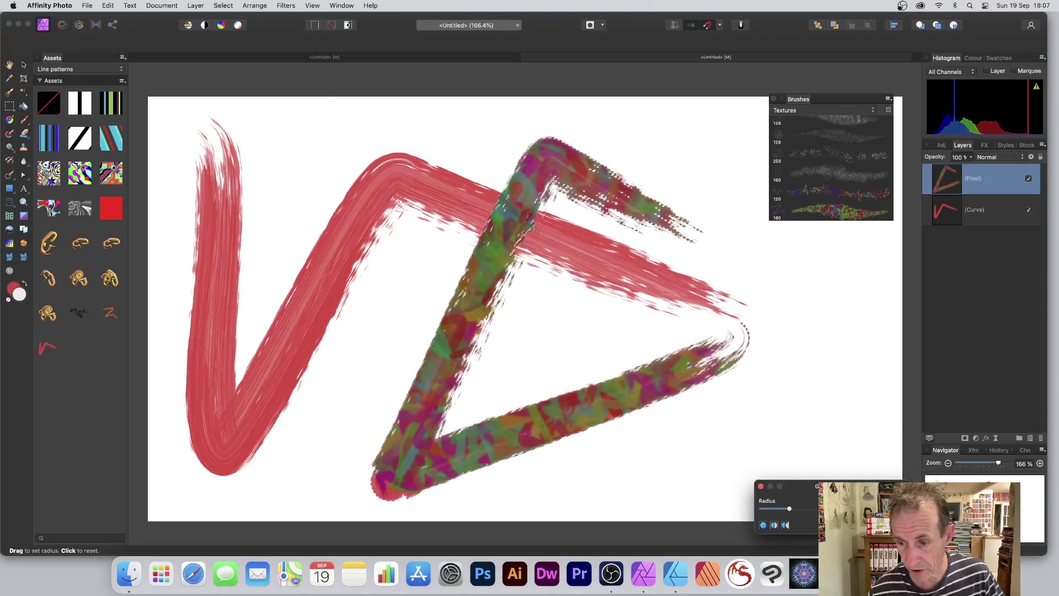
{"action": "key", "text": "Return"}
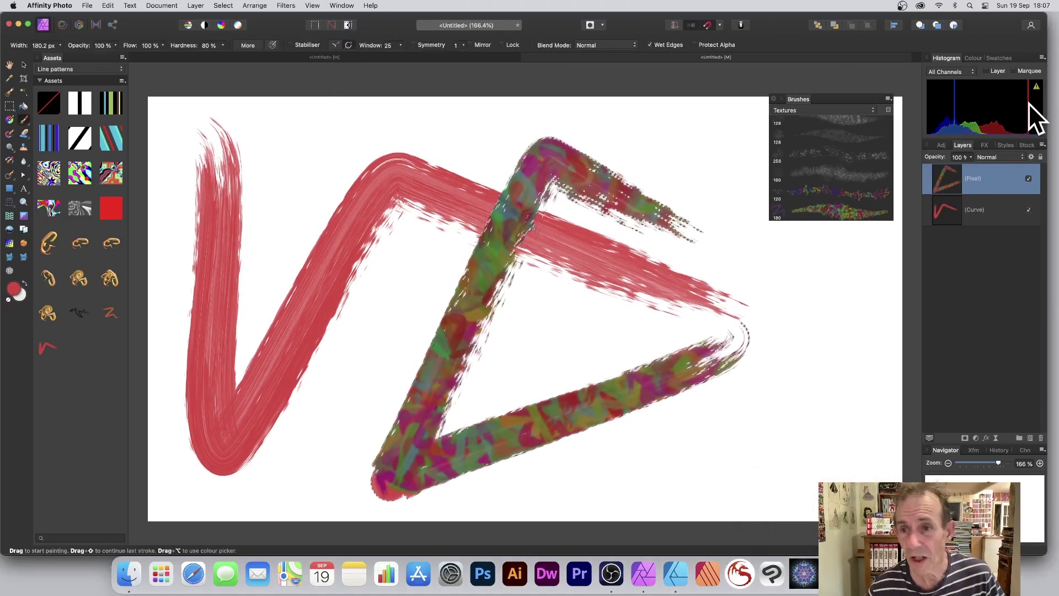
Step: Create a new image brush from the selected stroke pixels, then undo the painted pixels
{"action": "left_click", "coordinate": [887, 99]}
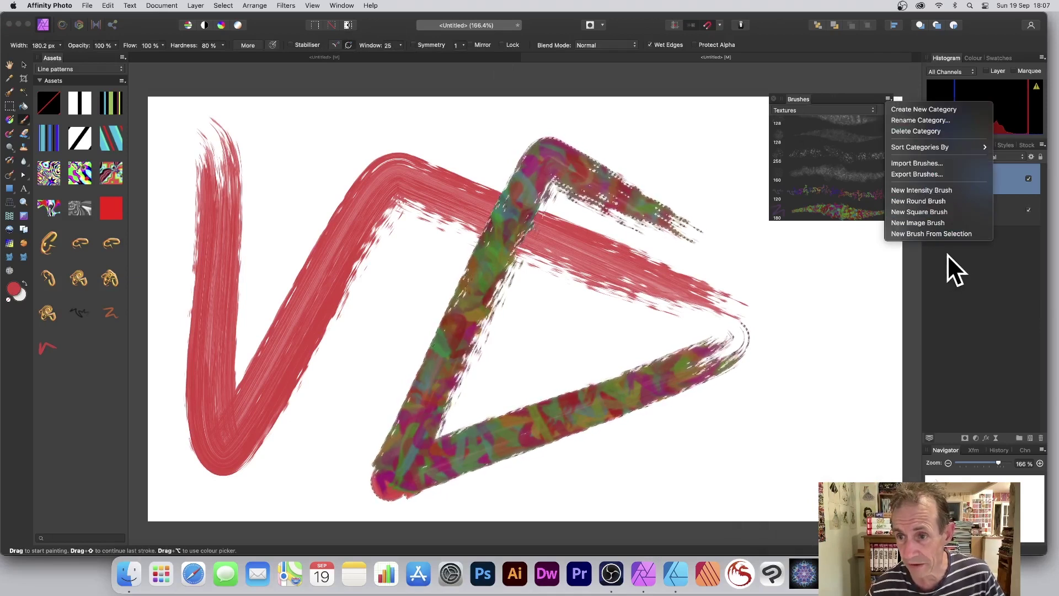
{"action": "left_click", "coordinate": [925, 235]}
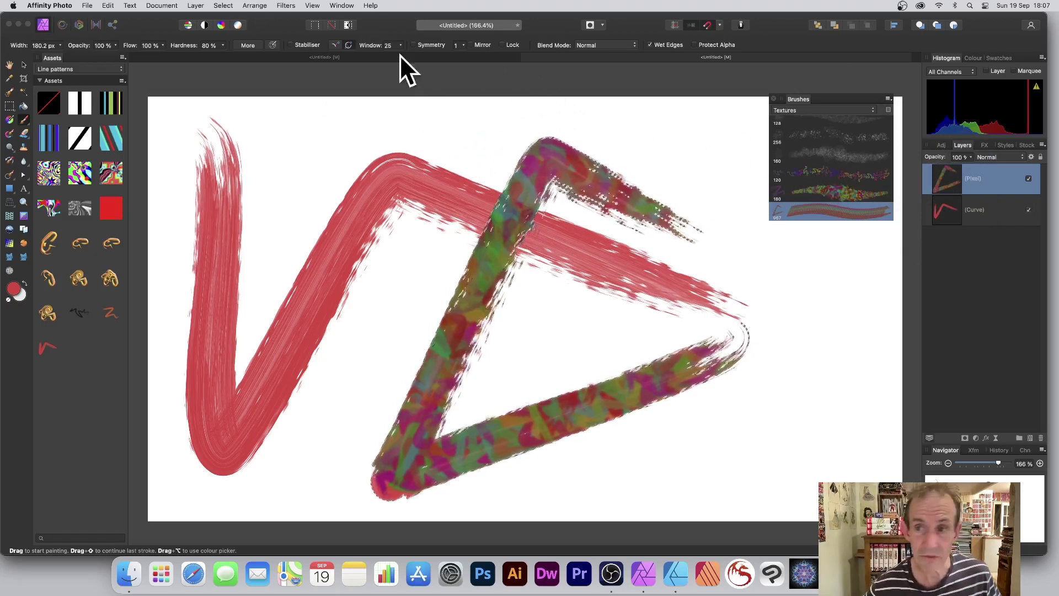
{"action": "key", "text": "super+z"}
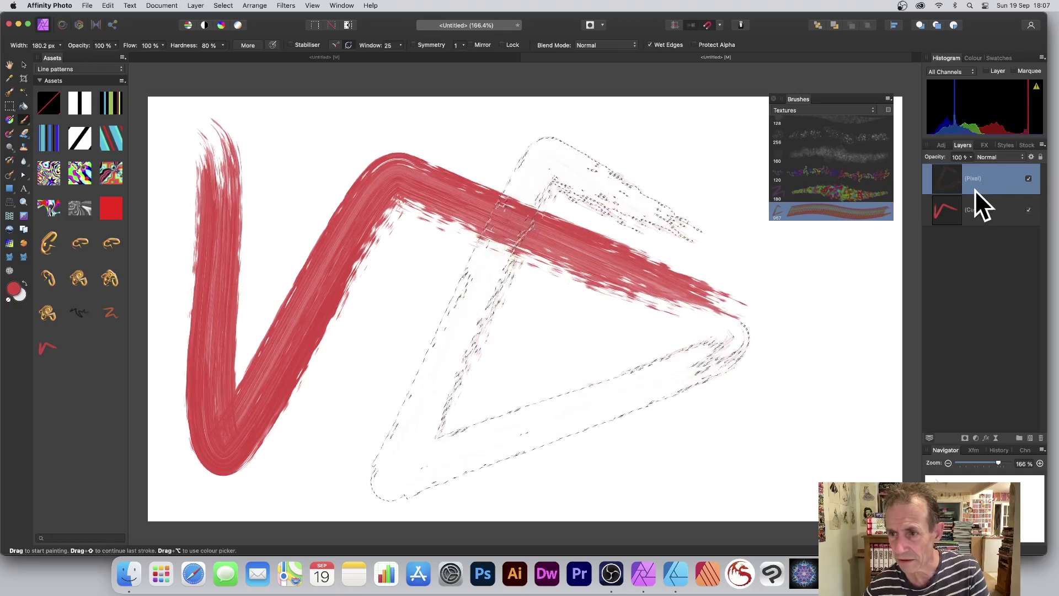
Step: Delete the empty Pixel layer and the red Curve layer, and deselect the triangle
{"action": "left_click", "coordinate": [977, 205]}
{"action": "left_click", "coordinate": [1013, 179]}
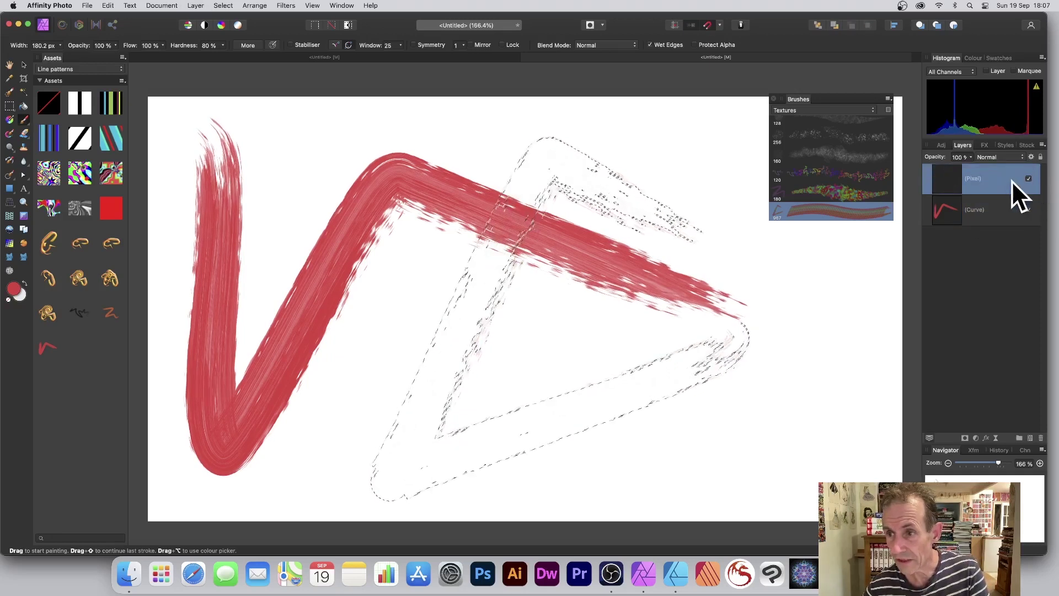
{"action": "left_click", "coordinate": [1041, 437]}
{"action": "left_click", "coordinate": [1041, 437]}
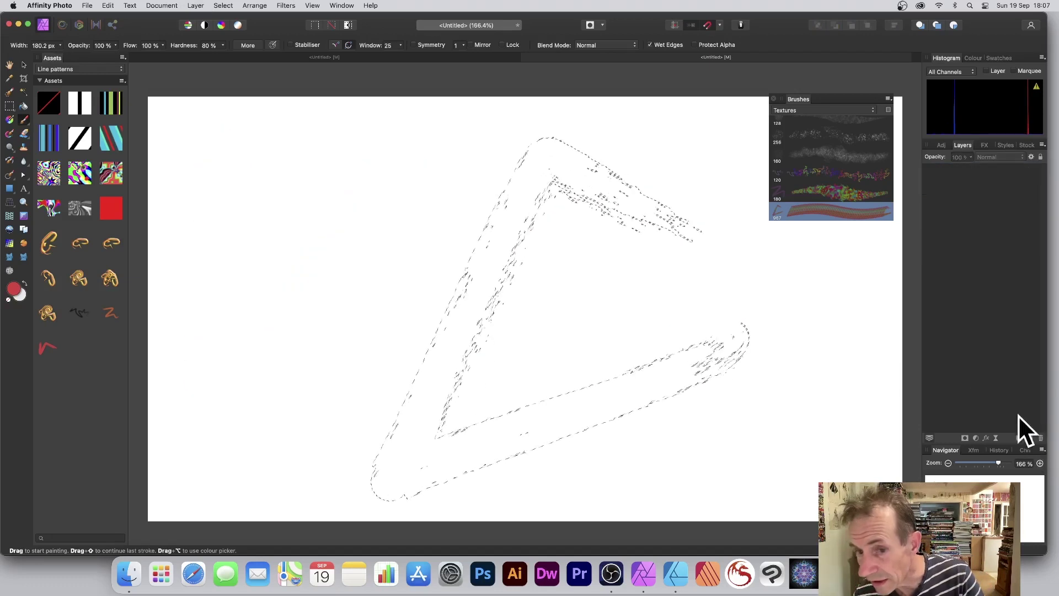
{"action": "left_click", "coordinate": [223, 5]}
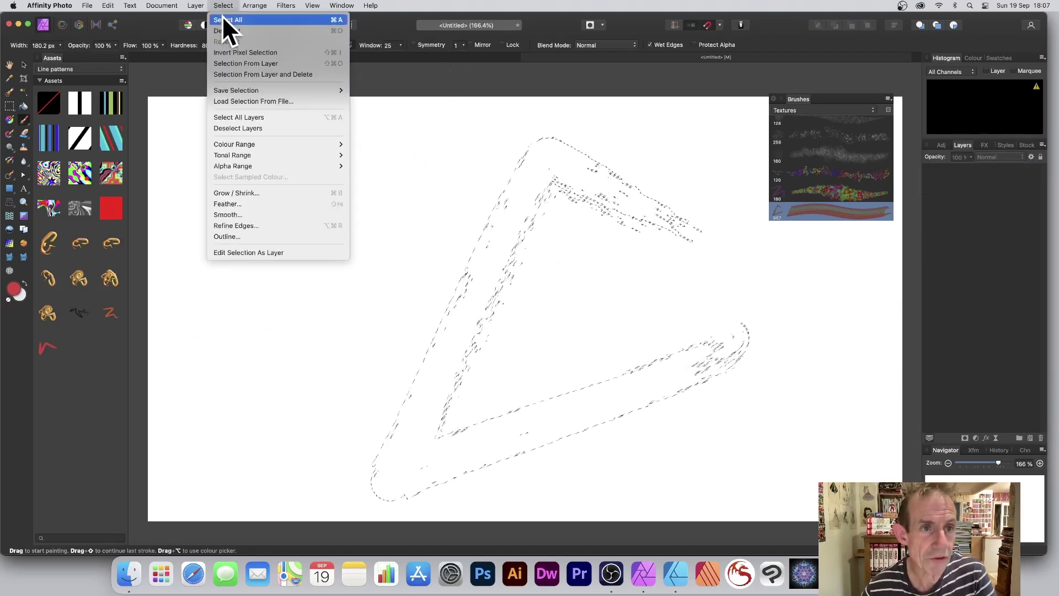
{"action": "left_click", "coordinate": [228, 29]}
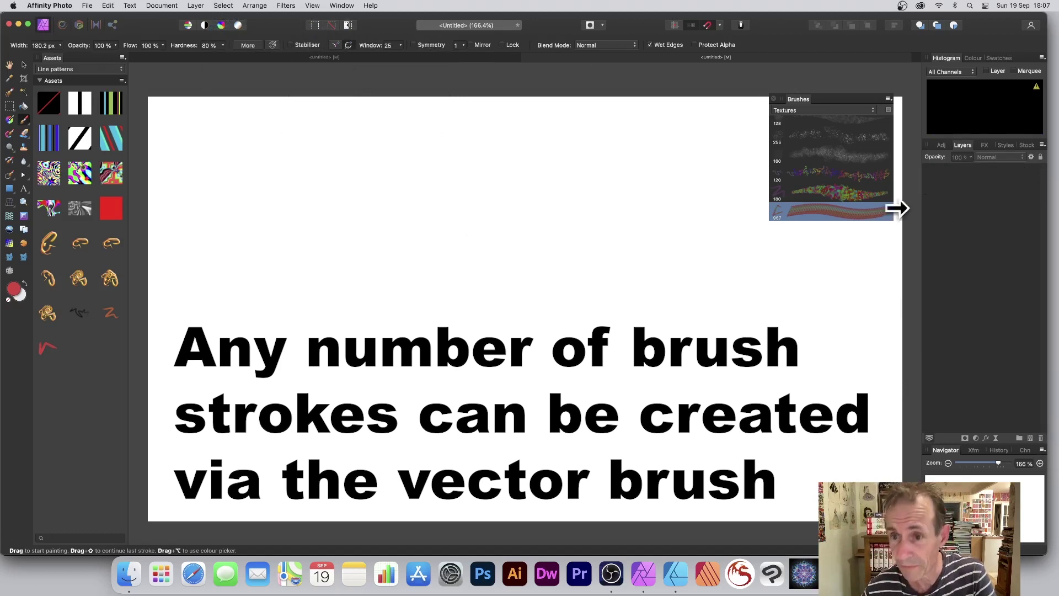
Step: Paint test strokes across the canvas with the new 967 px image brush
{"action": "left_click", "coordinate": [24, 119]}
{"action": "mouse_move", "coordinate": [307, 189]}
{"action": "left_mouse_down"}
{"action": "mouse_move", "coordinate": [535, 188]}
{"action": "mouse_move", "coordinate": [616, 283]}
{"action": "mouse_move", "coordinate": [731, 260]}
{"action": "mouse_move", "coordinate": [534, 228]}
{"action": "mouse_move", "coordinate": [831, 236]}
{"action": "left_mouse_up"}
{"action": "left_click", "coordinate": [805, 207]}
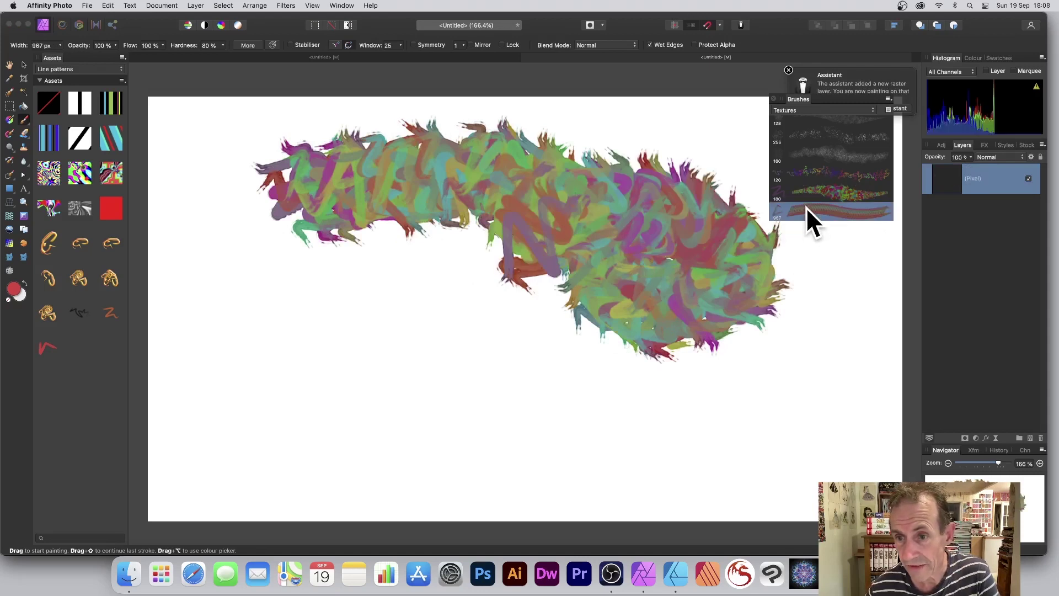
{"action": "left_click_drag", "start_coordinate": [590, 207], "coordinate": [628, 312]}
{"action": "mouse_move", "coordinate": [452, 295]}
{"action": "left_mouse_down"}
{"action": "mouse_move", "coordinate": [769, 367]}
{"action": "mouse_move", "coordinate": [315, 262]}
{"action": "mouse_move", "coordinate": [526, 179]}
{"action": "mouse_move", "coordinate": [343, 222]}
{"action": "mouse_move", "coordinate": [554, 210]}
{"action": "mouse_move", "coordinate": [891, 304]}
{"action": "mouse_move", "coordinate": [729, 224]}
{"action": "mouse_move", "coordinate": [519, 205]}
{"action": "mouse_move", "coordinate": [162, 281]}
{"action": "mouse_move", "coordinate": [826, 334]}
{"action": "mouse_move", "coordinate": [215, 306]}
{"action": "mouse_move", "coordinate": [80, 168]}
{"action": "mouse_move", "coordinate": [221, 167]}
{"action": "mouse_move", "coordinate": [154, 105]}
{"action": "left_mouse_up"}
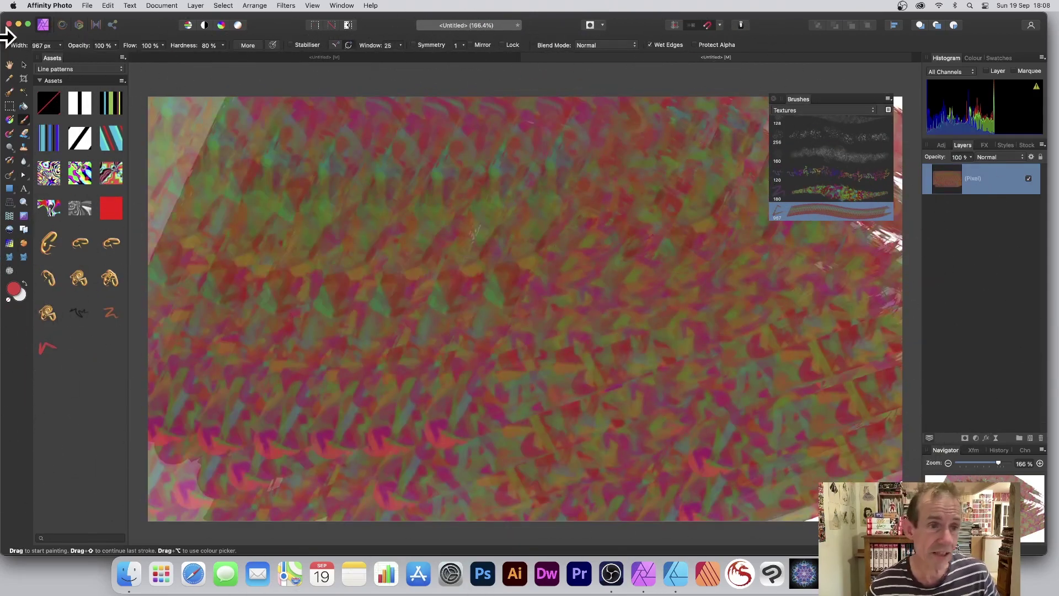
Step: Reduce the brush width considerably and undo the strokes flooding the canvas
{"action": "left_click", "coordinate": [59, 47]}
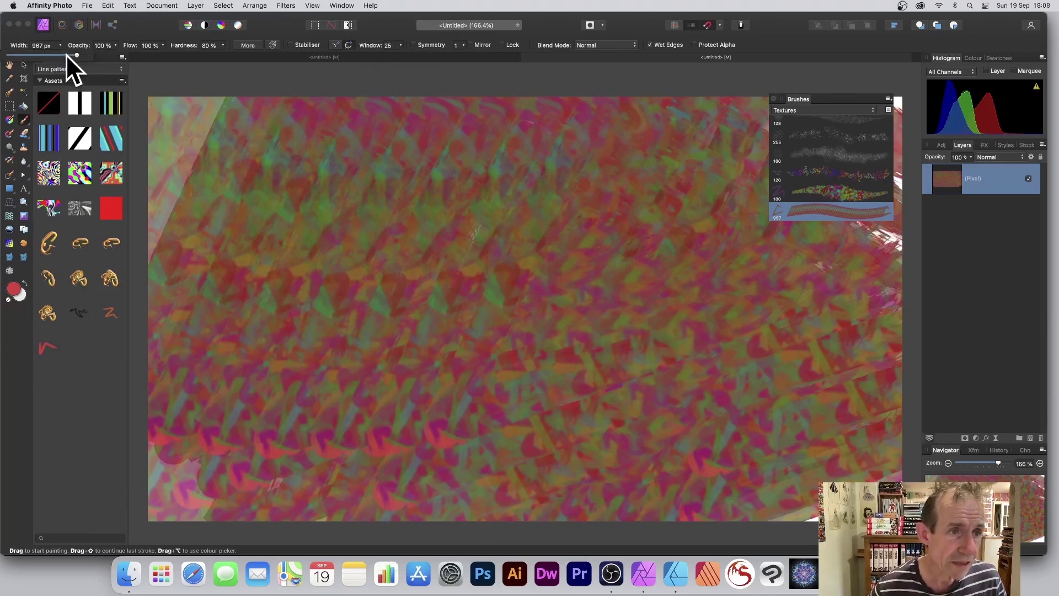
{"action": "left_click_drag", "start_coordinate": [65, 54], "coordinate": [60, 54]}
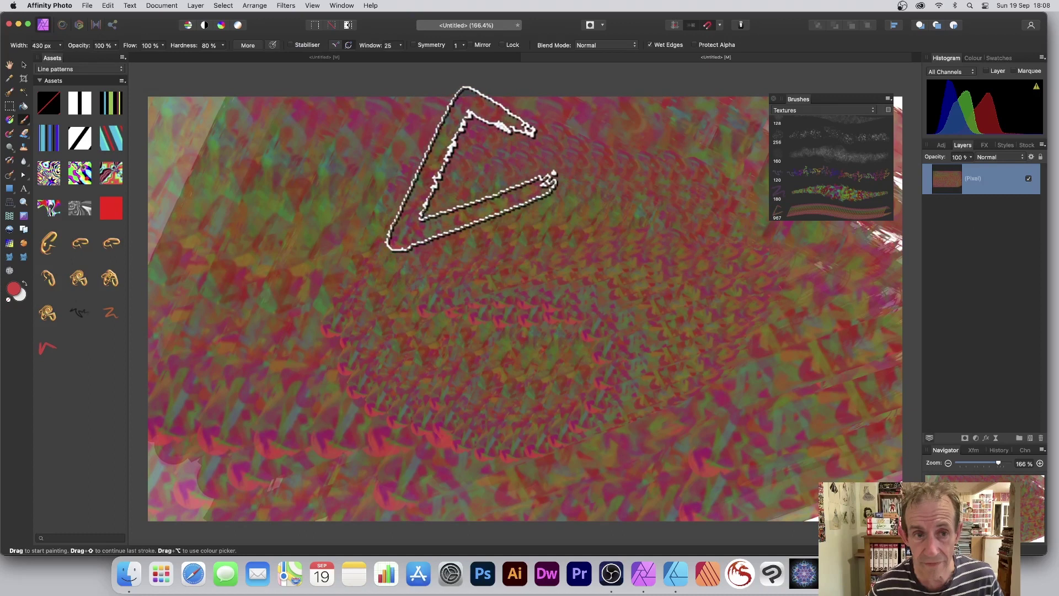
{"action": "key", "text": "super+z"}
{"action": "key", "text": "super+z"}
{"action": "key", "text": "super+z"}
{"action": "key", "text": "super+z"}
{"action": "key", "text": "super+z"}
{"action": "key", "text": "super+z"}
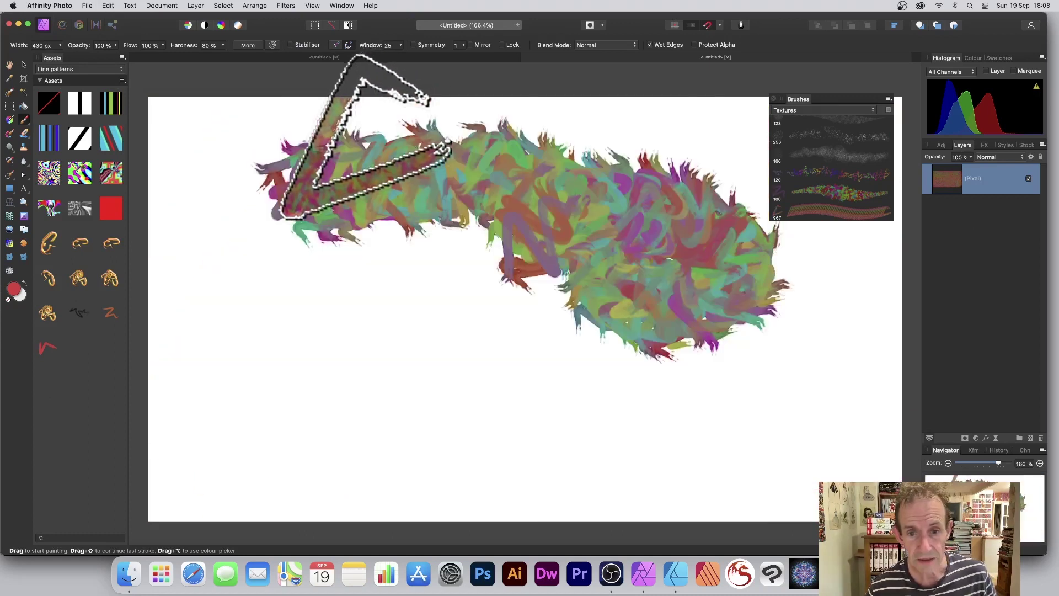
Step: Set the image brush size to 291.8 px and spacing to 7 %
{"action": "double_click", "coordinate": [832, 210]}
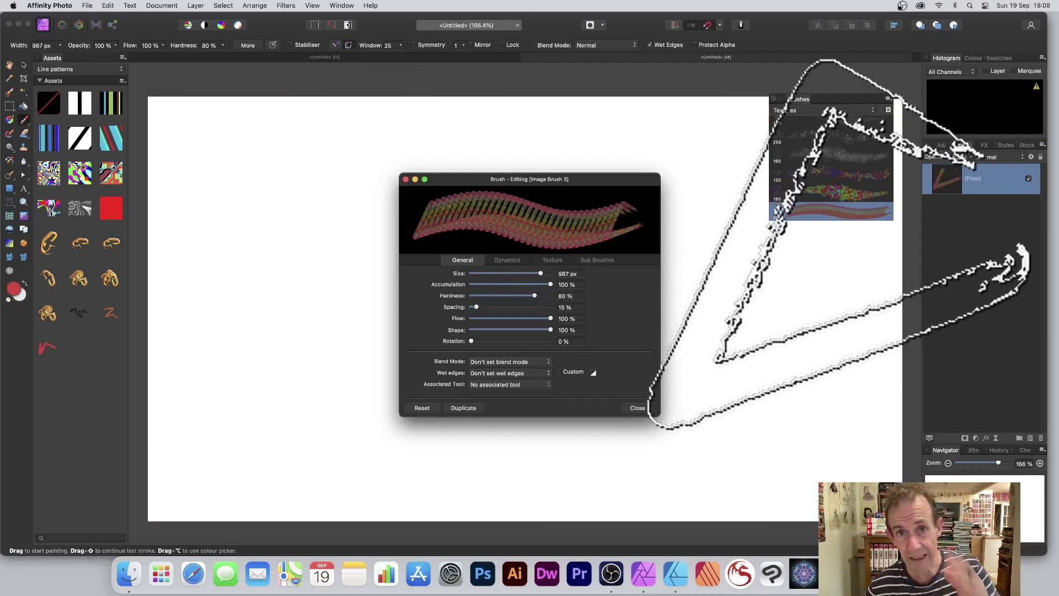
{"action": "mouse_move", "coordinate": [528, 270]}
{"action": "left_mouse_down"}
{"action": "mouse_move", "coordinate": [512, 268]}
{"action": "mouse_move", "coordinate": [524, 269]}
{"action": "left_mouse_up"}
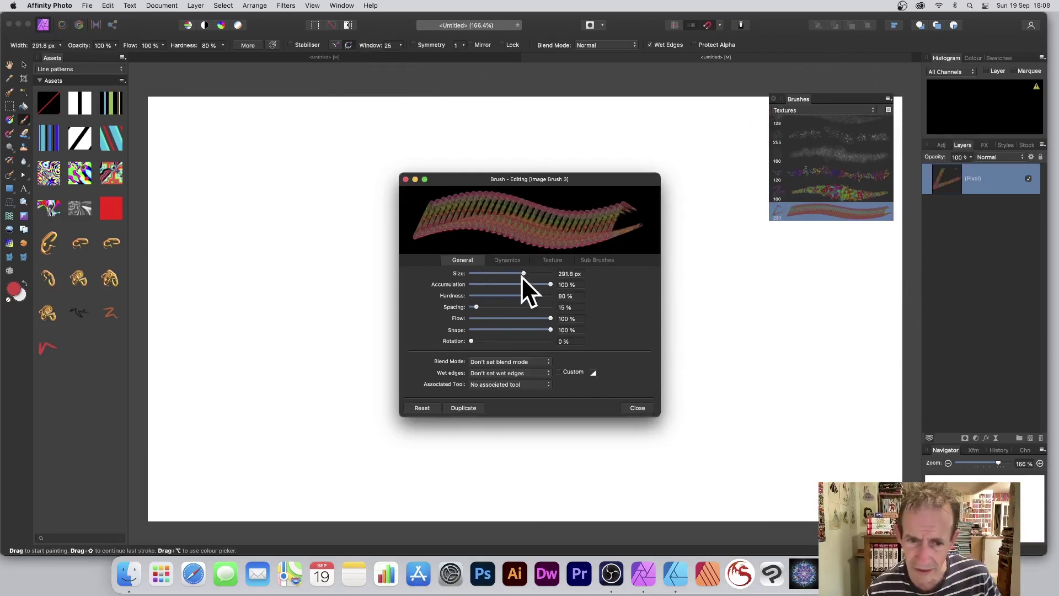
{"action": "left_click_drag", "start_coordinate": [479, 310], "coordinate": [474, 306]}
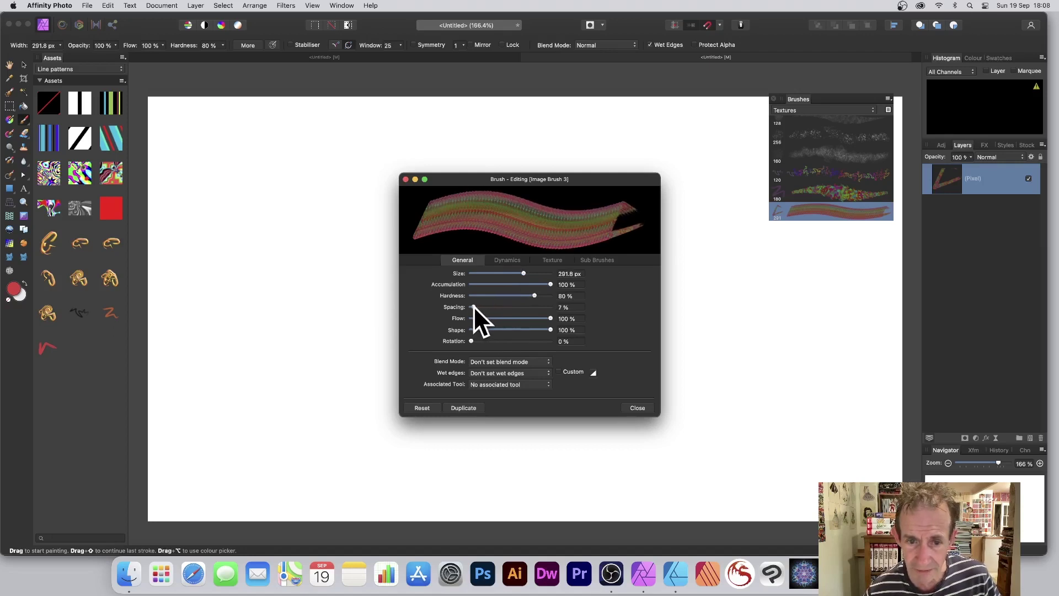
Step: Add 71 % size, 70 % rotation and 72 % hue jitter, then paint a long multicoloured stroke
{"action": "left_click", "coordinate": [512, 261]}
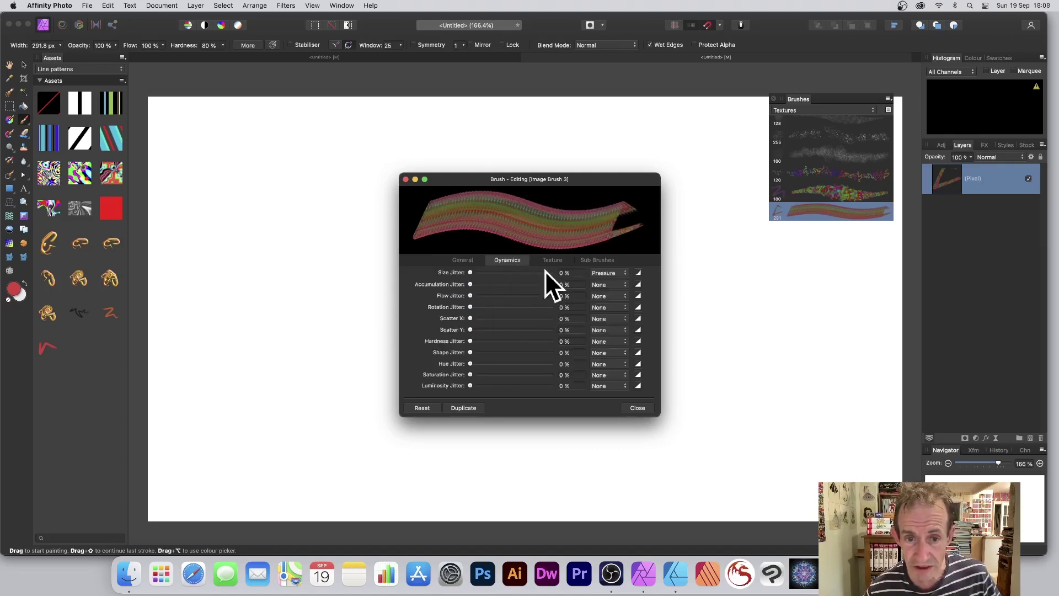
{"action": "left_click_drag", "start_coordinate": [491, 273], "coordinate": [528, 274]}
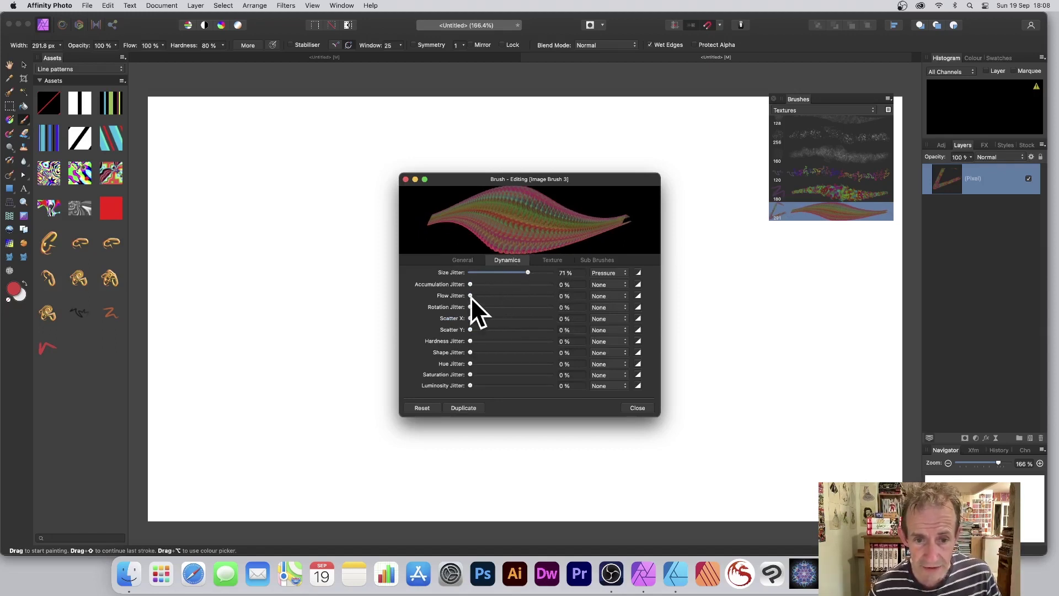
{"action": "left_click_drag", "start_coordinate": [471, 307], "coordinate": [527, 307]}
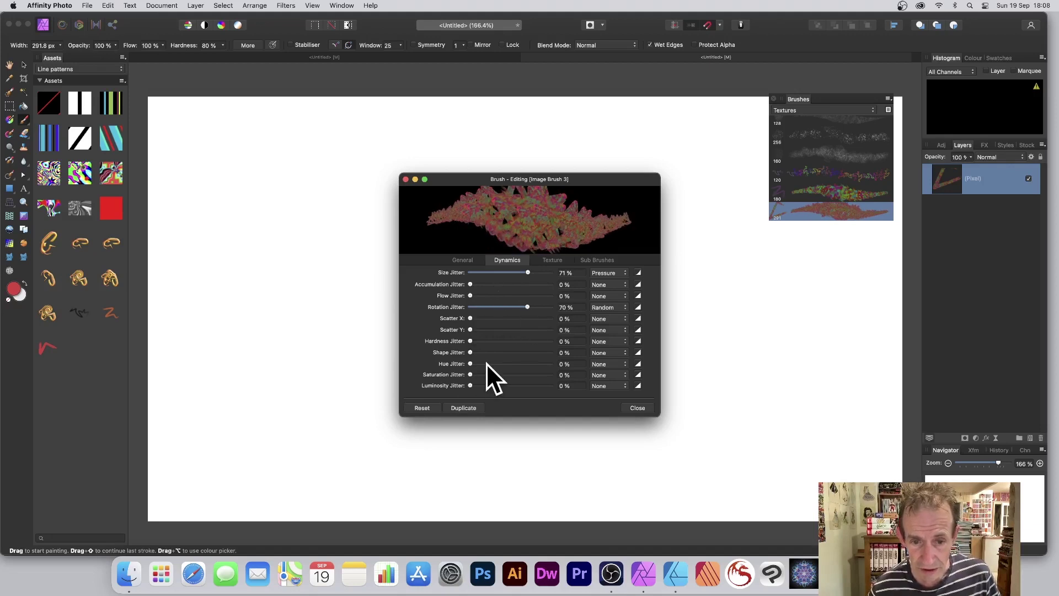
{"action": "left_click_drag", "start_coordinate": [485, 364], "coordinate": [528, 364]}
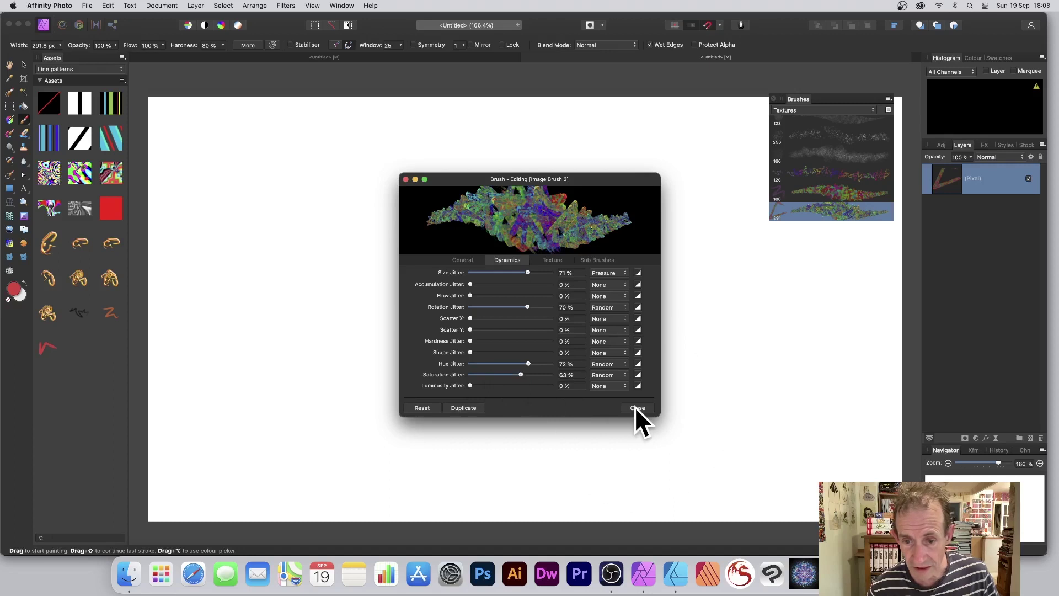
{"action": "left_click", "coordinate": [637, 408]}
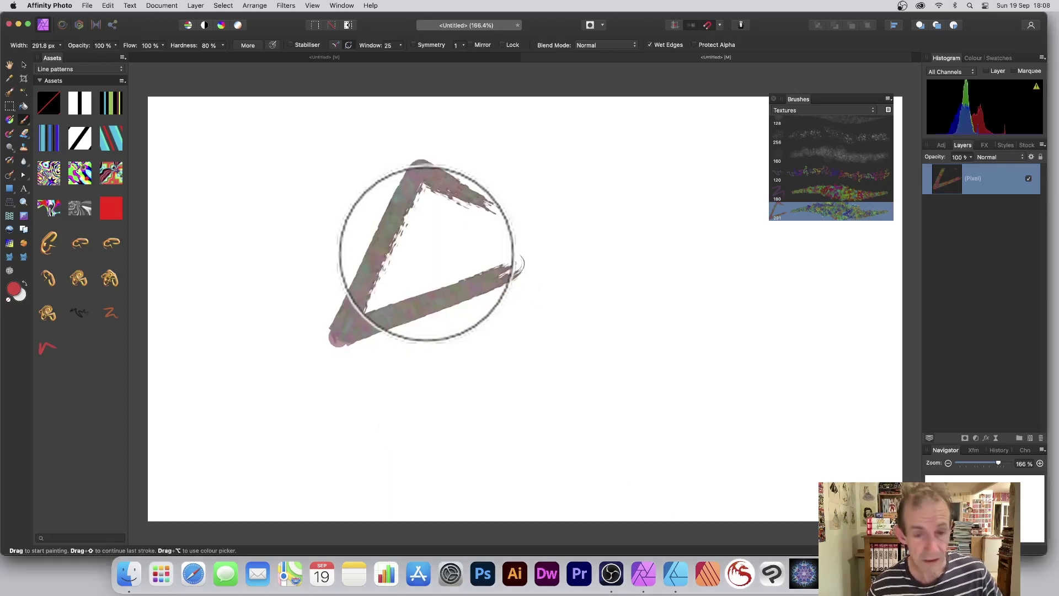
{"action": "key", "text": "super+z"}
{"action": "mouse_move", "coordinate": [237, 188]}
{"action": "left_mouse_down"}
{"action": "mouse_move", "coordinate": [290, 198]}
{"action": "mouse_move", "coordinate": [348, 178]}
{"action": "mouse_move", "coordinate": [476, 165]}
{"action": "mouse_move", "coordinate": [533, 198]}
{"action": "mouse_move", "coordinate": [652, 205]}
{"action": "mouse_move", "coordinate": [742, 238]}
{"action": "mouse_move", "coordinate": [753, 305]}
{"action": "mouse_move", "coordinate": [668, 309]}
{"action": "mouse_move", "coordinate": [555, 395]}
{"action": "mouse_move", "coordinate": [437, 396]}
{"action": "mouse_move", "coordinate": [360, 316]}
{"action": "mouse_move", "coordinate": [269, 327]}
{"action": "mouse_move", "coordinate": [295, 284]}
{"action": "mouse_move", "coordinate": [408, 242]}
{"action": "mouse_move", "coordinate": [629, 257]}
{"action": "left_mouse_up"}
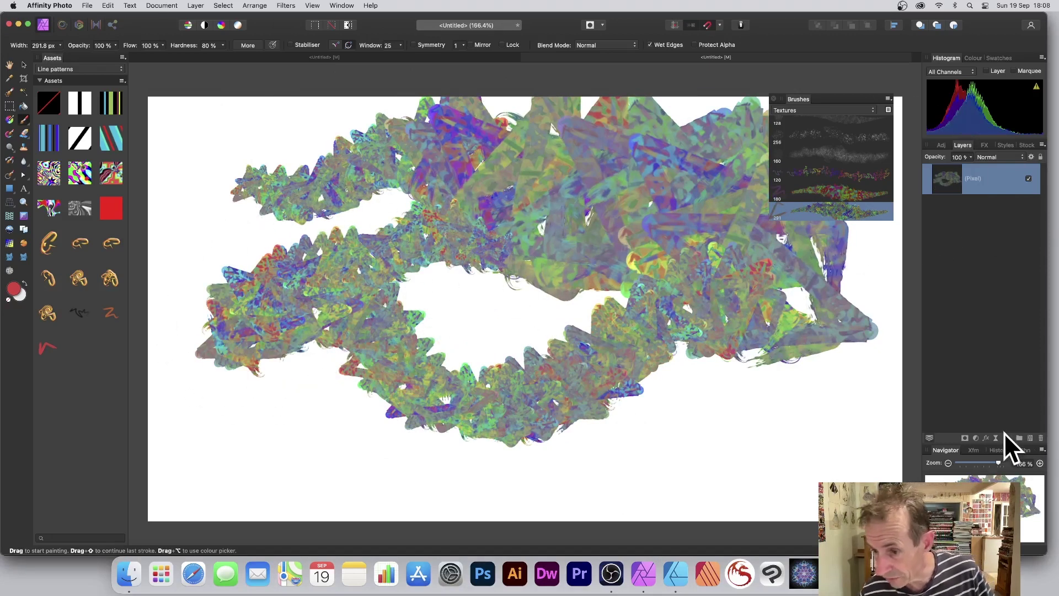
Step: Give the painted layer an enlarged, offset outer shadow at 51 % intensity
{"action": "left_click", "coordinate": [987, 439]}
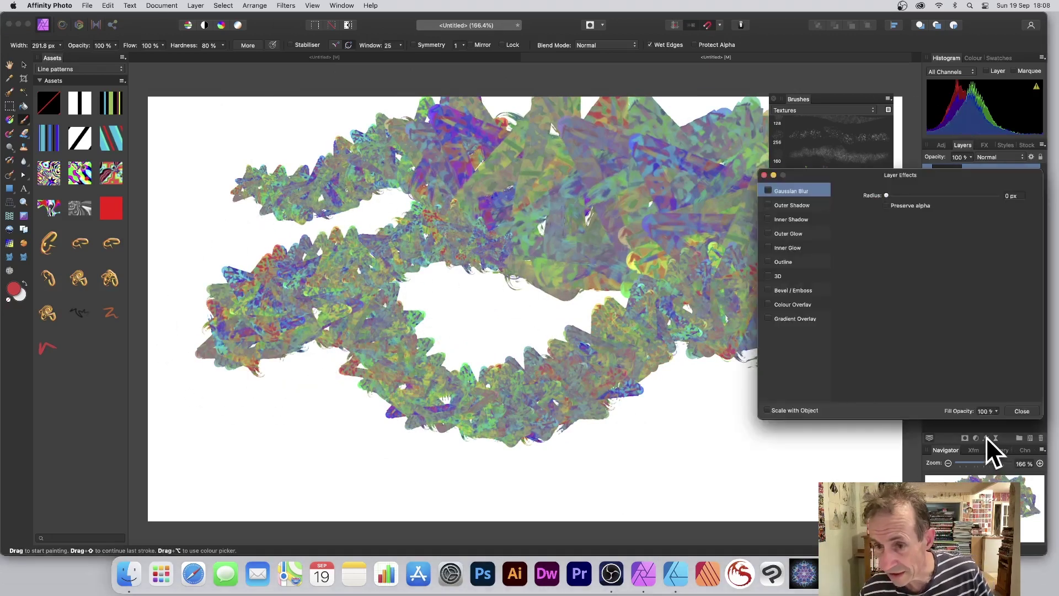
{"action": "left_click", "coordinate": [772, 205]}
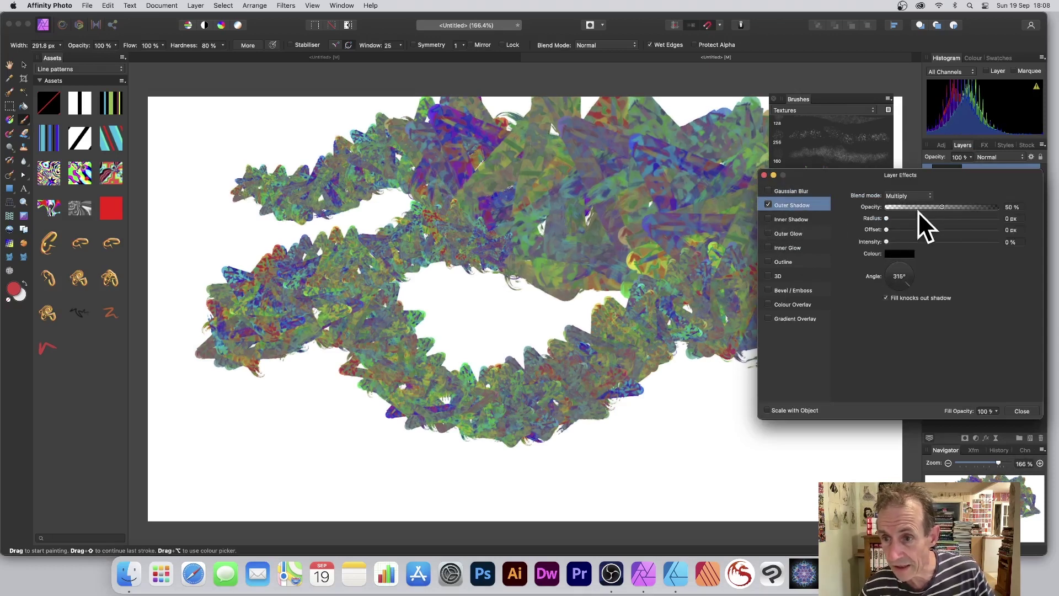
{"action": "left_click_drag", "start_coordinate": [907, 219], "coordinate": [933, 218]}
{"action": "left_click", "coordinate": [940, 230]}
{"action": "left_click", "coordinate": [942, 241]}
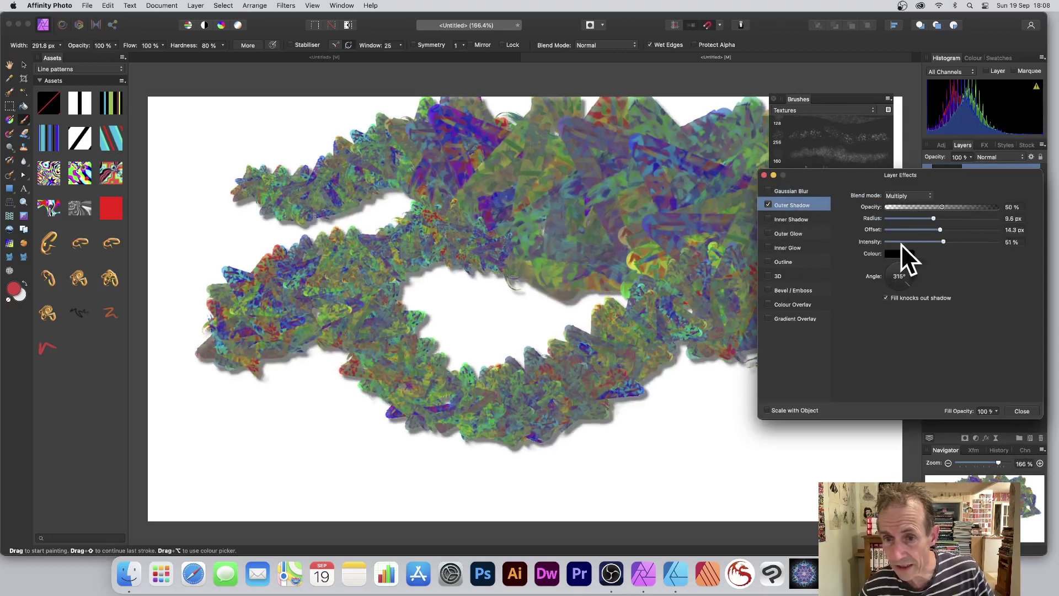
Step: Add a 3D layer effect with a 34.7 px radius
{"action": "left_click", "coordinate": [769, 275]}
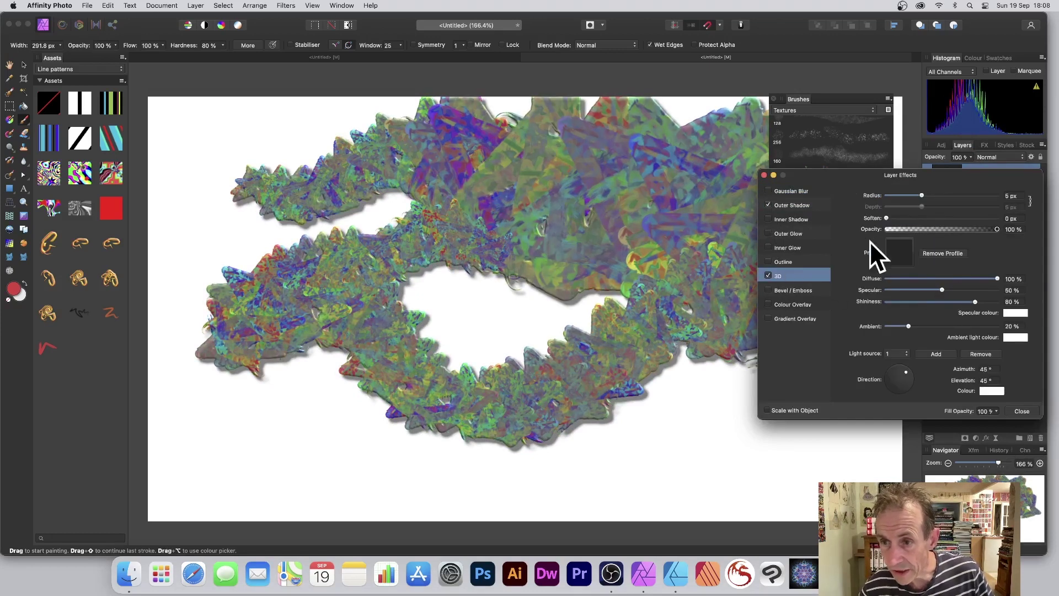
{"action": "left_click_drag", "start_coordinate": [931, 196], "coordinate": [963, 196]}
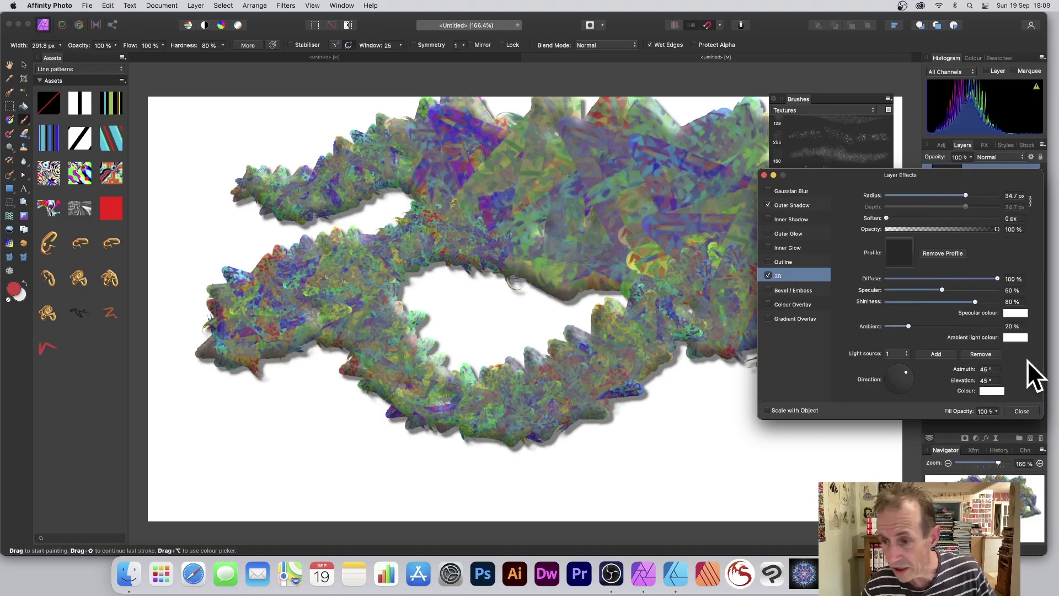
{"action": "left_click", "coordinate": [1021, 409]}
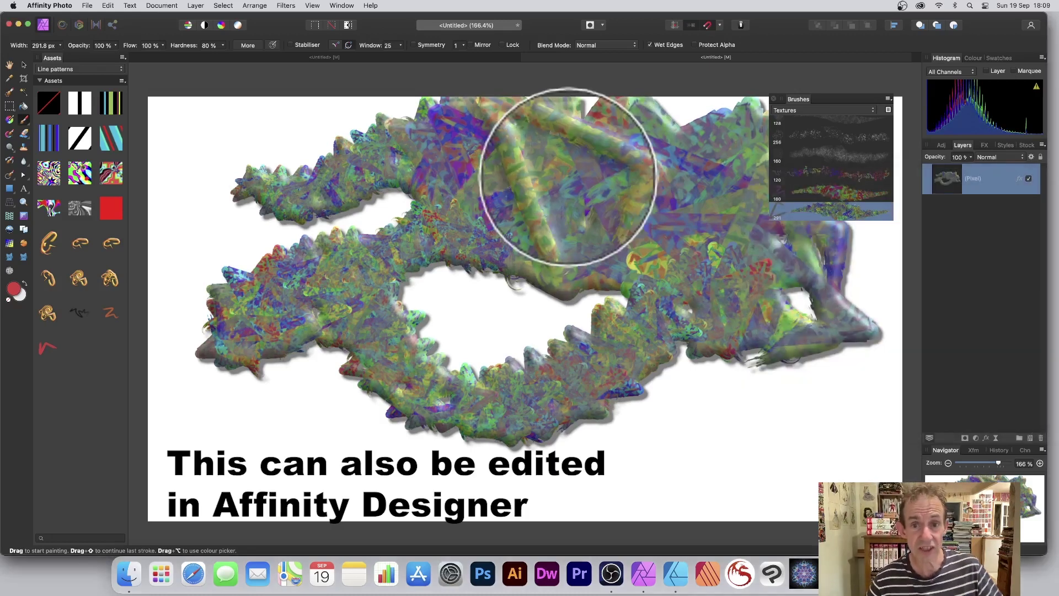
Step: Paint more shadowed triangle strokes across the canvas, undoing the two strokes around the central hole
{"action": "mouse_move", "coordinate": [567, 177]}
{"action": "left_mouse_down"}
{"action": "mouse_move", "coordinate": [484, 189]}
{"action": "mouse_move", "coordinate": [331, 153]}
{"action": "mouse_move", "coordinate": [419, 194]}
{"action": "mouse_move", "coordinate": [225, 142]}
{"action": "mouse_move", "coordinate": [839, 248]}
{"action": "mouse_move", "coordinate": [792, 390]}
{"action": "mouse_move", "coordinate": [725, 469]}
{"action": "mouse_move", "coordinate": [615, 484]}
{"action": "mouse_move", "coordinate": [461, 480]}
{"action": "mouse_move", "coordinate": [267, 389]}
{"action": "mouse_move", "coordinate": [544, 307]}
{"action": "mouse_move", "coordinate": [437, 303]}
{"action": "mouse_move", "coordinate": [450, 279]}
{"action": "left_mouse_up"}
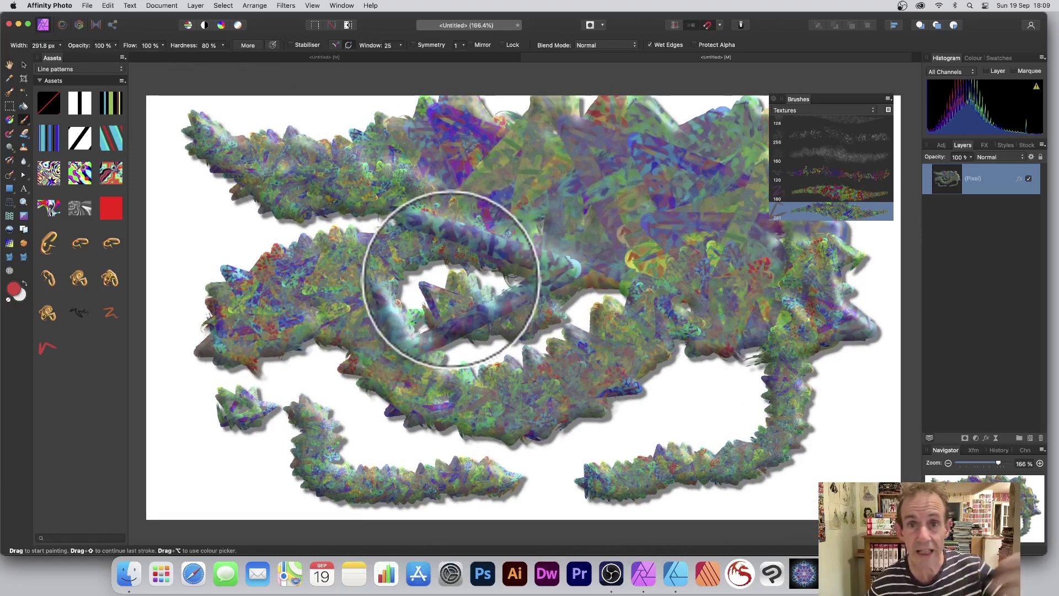
{"action": "key", "text": "cmd+z"}
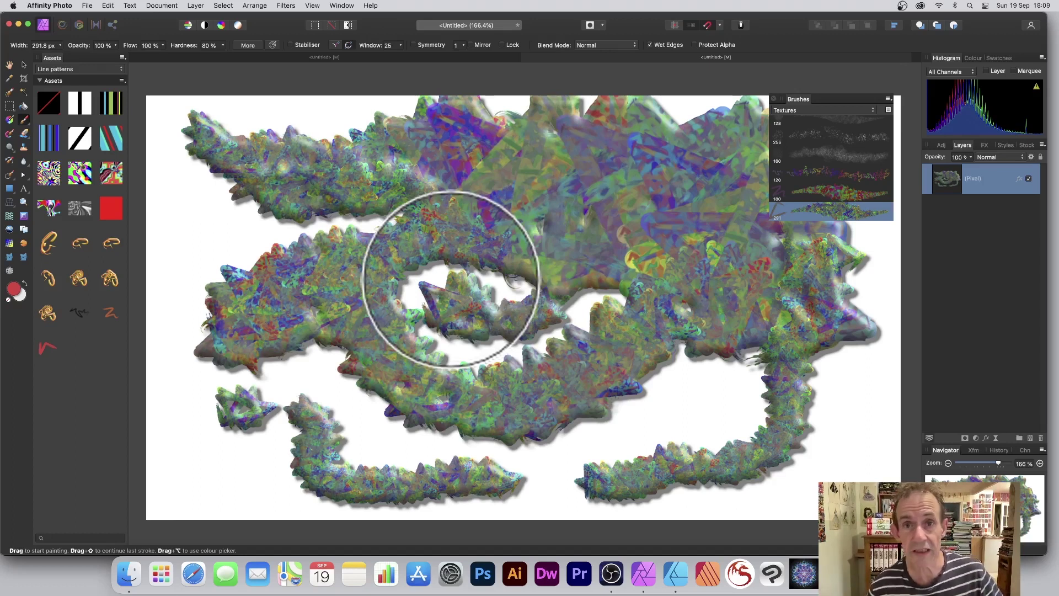
{"action": "key", "text": "cmd+z"}
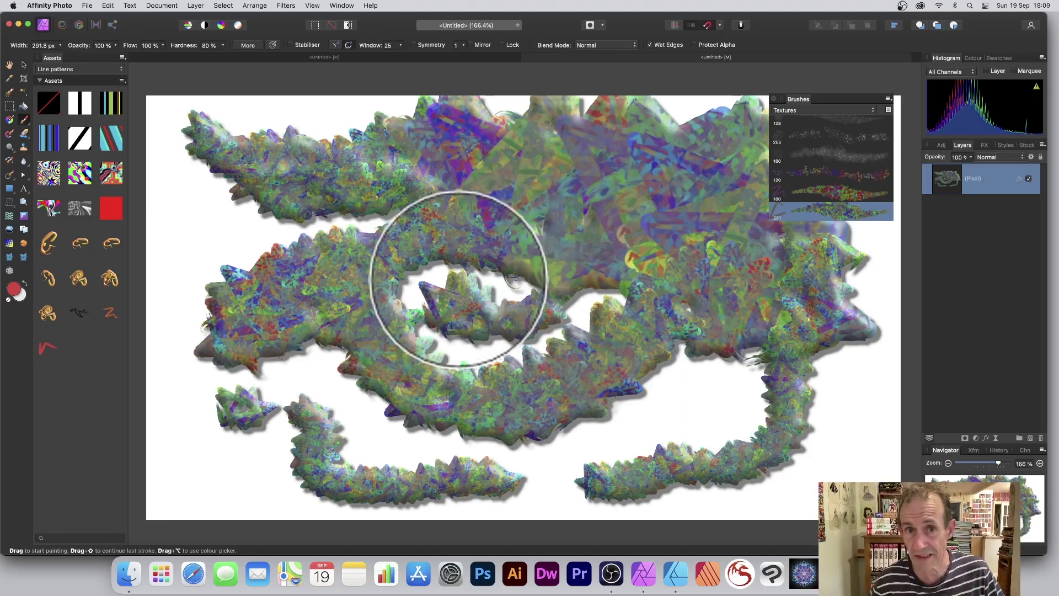